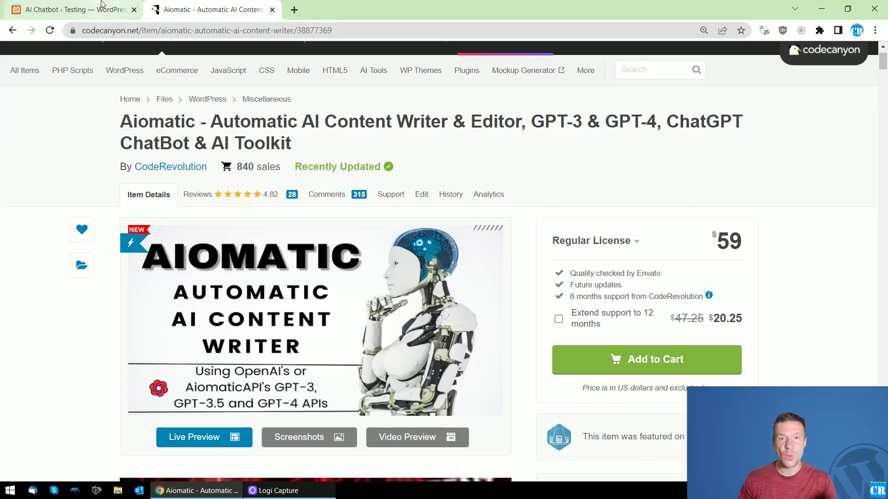
Switch to the 'AI Chatbot ‹ Testing' tab showing Aiomatic's Custom Chatbot Builder.
click(102, 6)
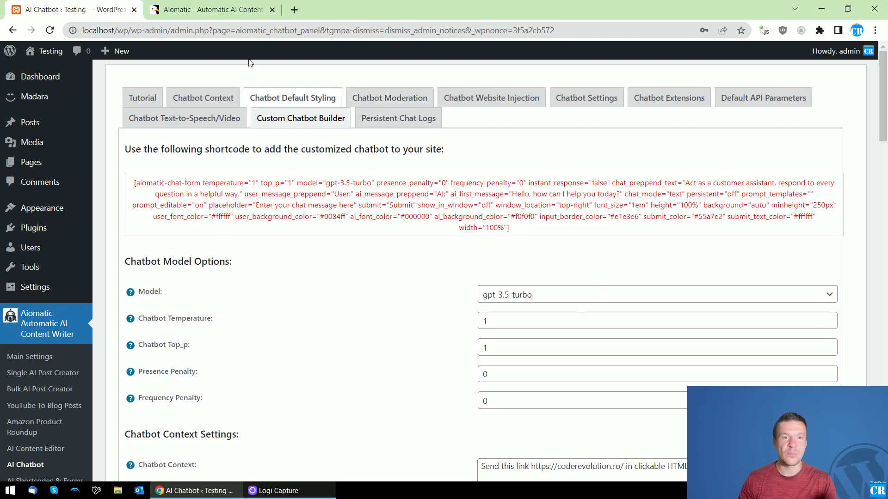
click(213, 9)
click(74, 230)
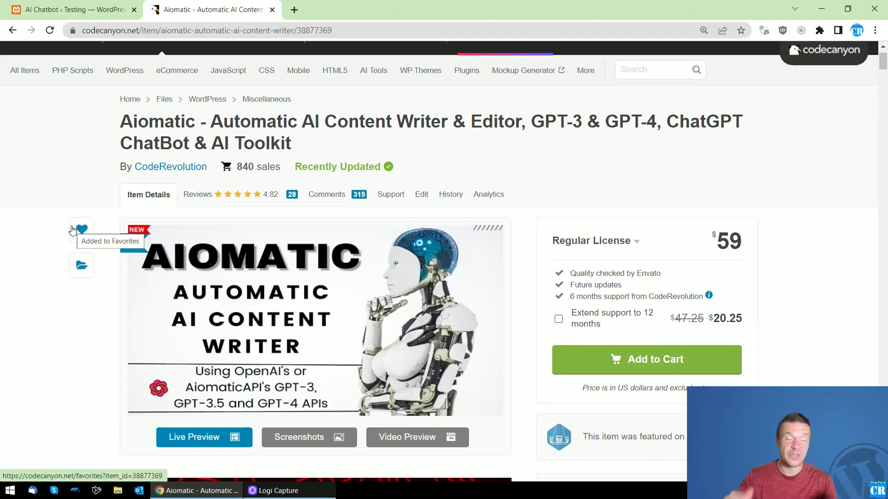
click(93, 10)
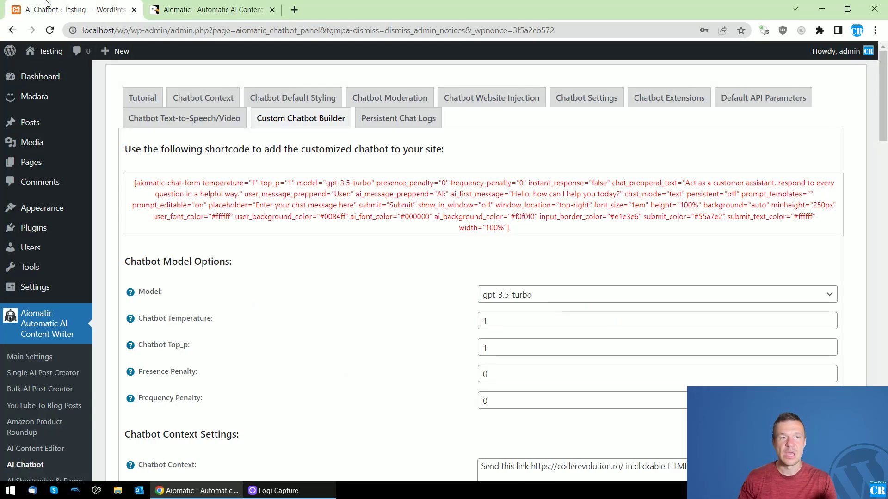
click(176, 7)
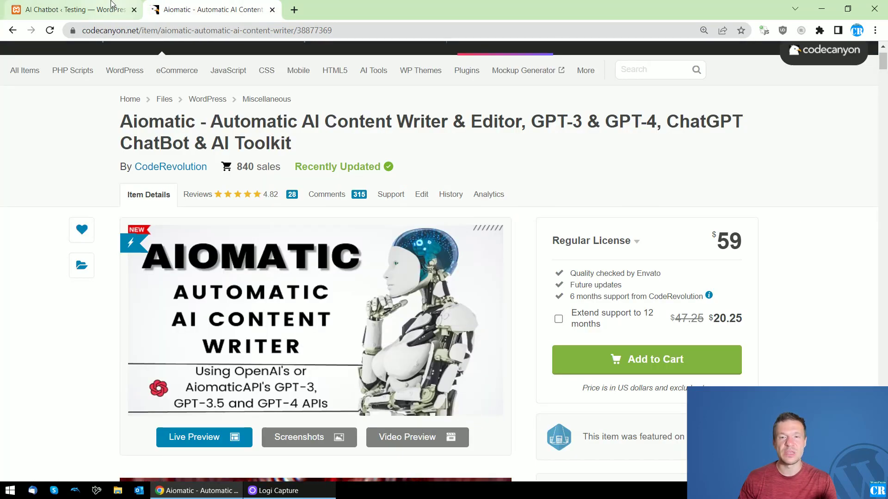
click(93, 9)
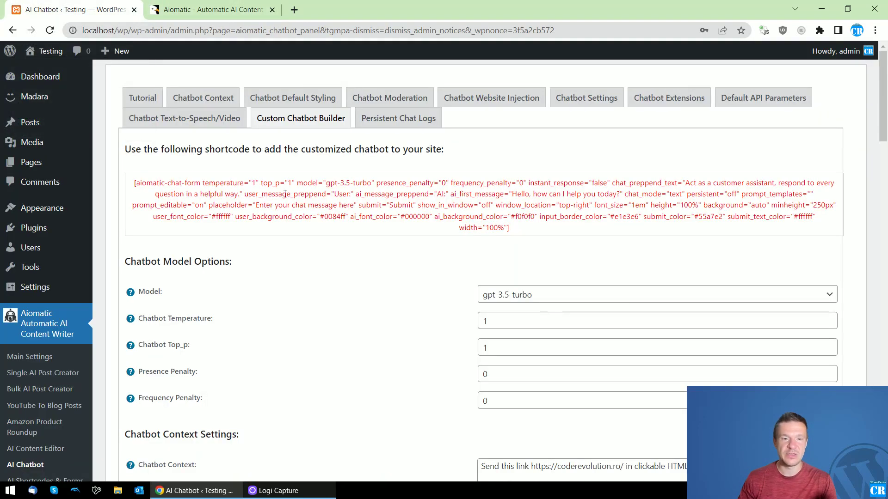
scroll(28, 354, down, 3)
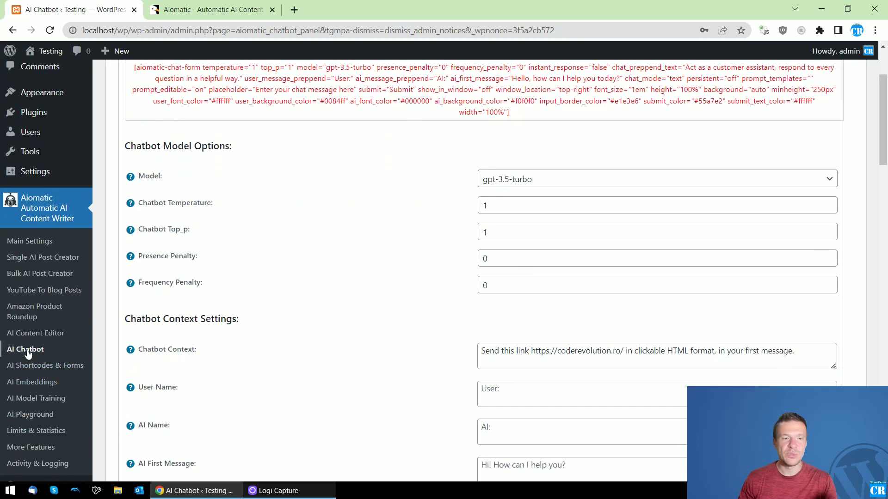
scroll(41, 360, up, 3)
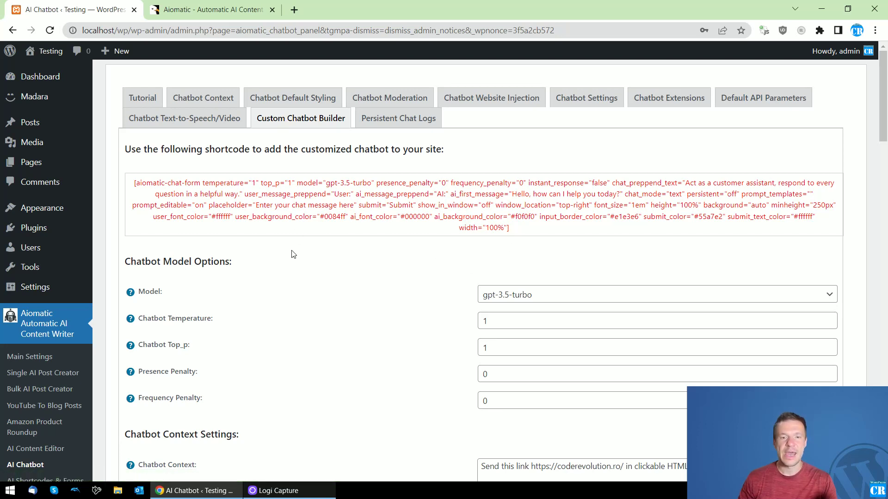
scroll(324, 259, down, 1)
click(494, 263)
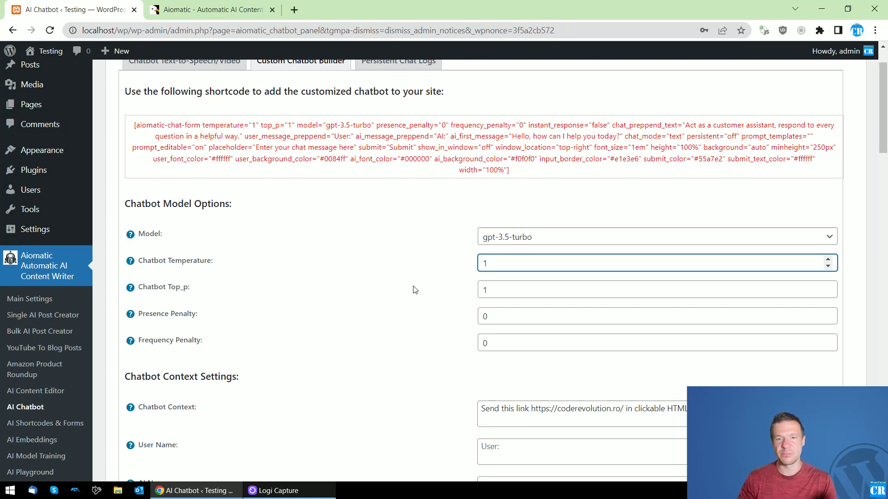
scroll(387, 294, up, 1)
scroll(387, 293, down, 1)
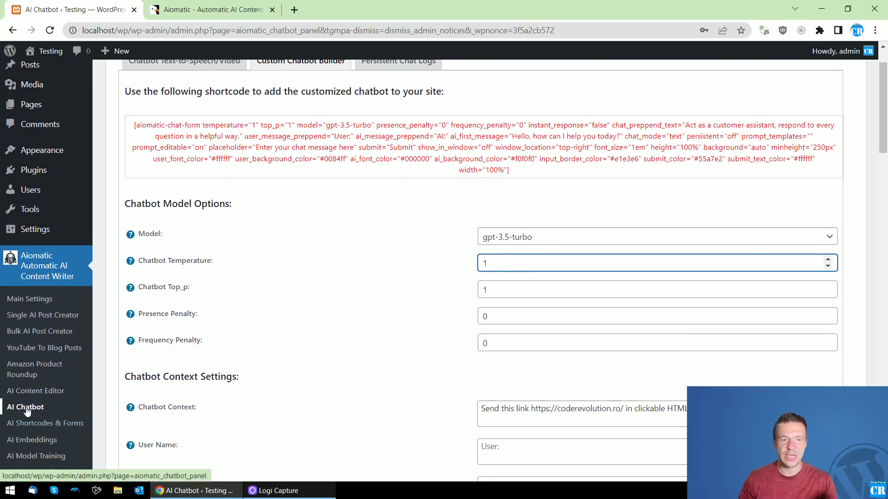
scroll(296, 230, up, 1)
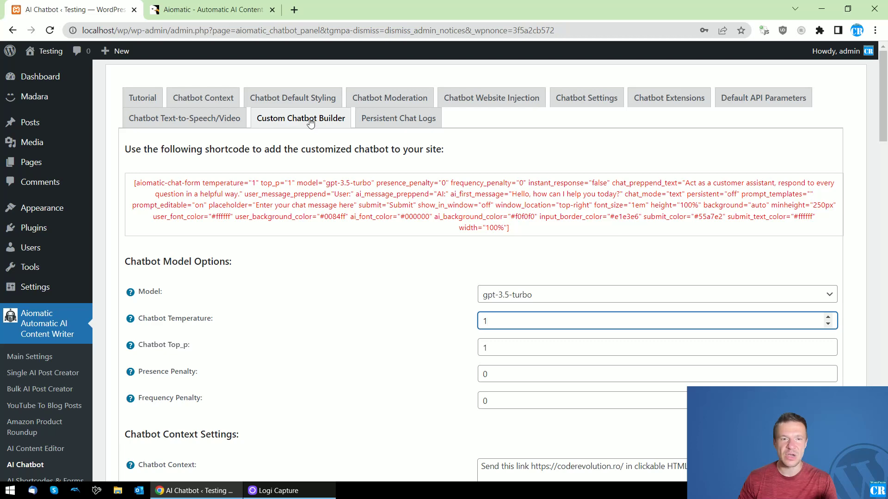
scroll(337, 234, down, 2)
scroll(342, 249, up, 2)
click(136, 183)
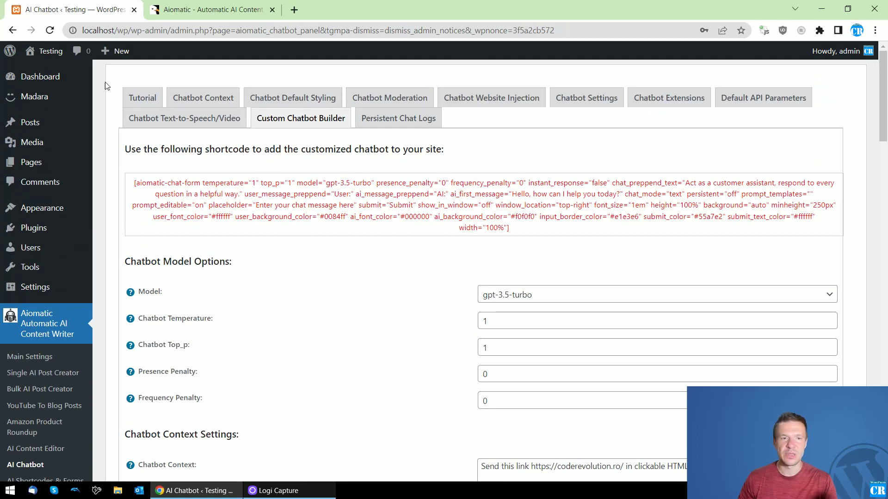
key(F5)
drag(135, 183, 531, 229)
click(422, 238)
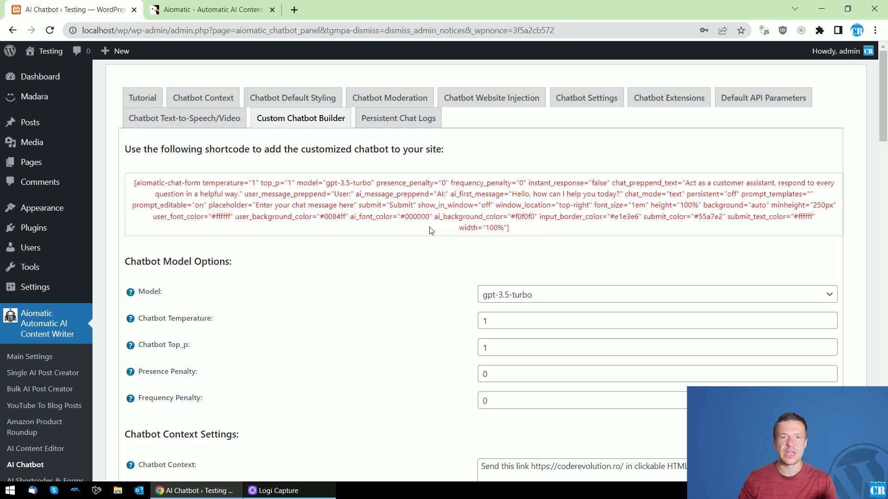
scroll(291, 264, down, 1)
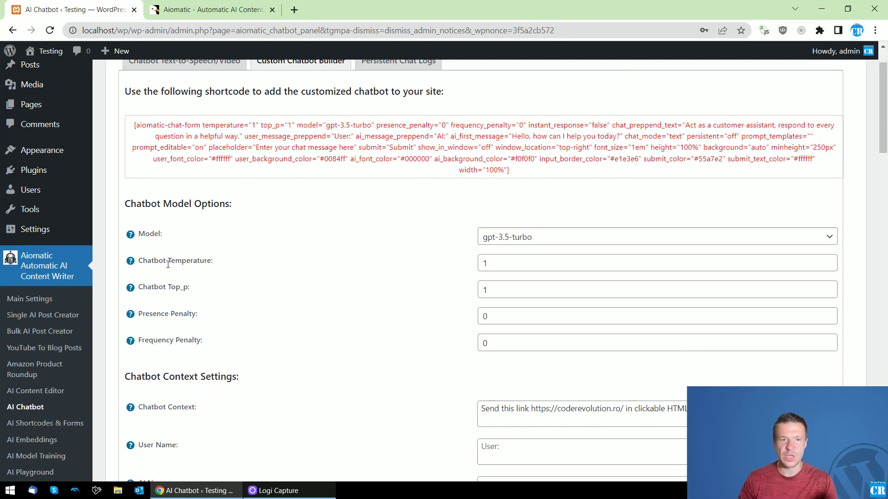
Review the Chatbot Temperature, Top_p, Presence Penalty and Frequency Penalty settings.
drag(161, 263, 214, 270)
drag(162, 288, 180, 287)
drag(153, 314, 183, 314)
drag(144, 340, 211, 342)
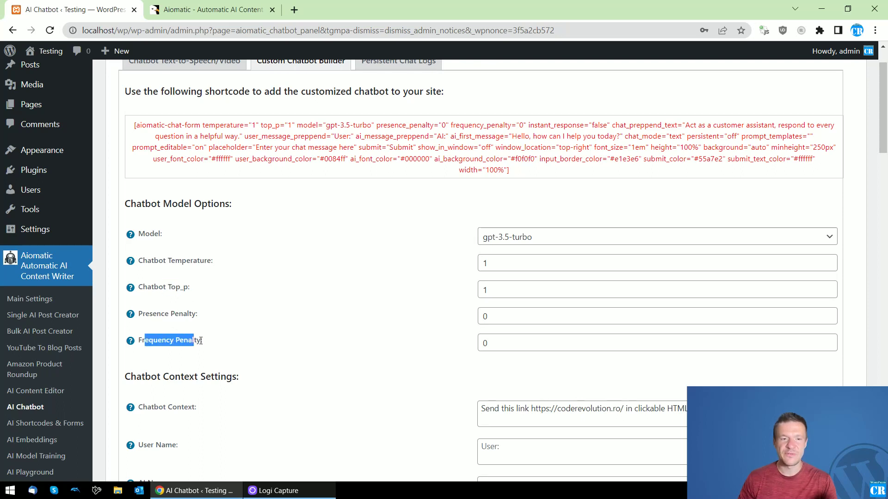
click(396, 240)
double_click(486, 264)
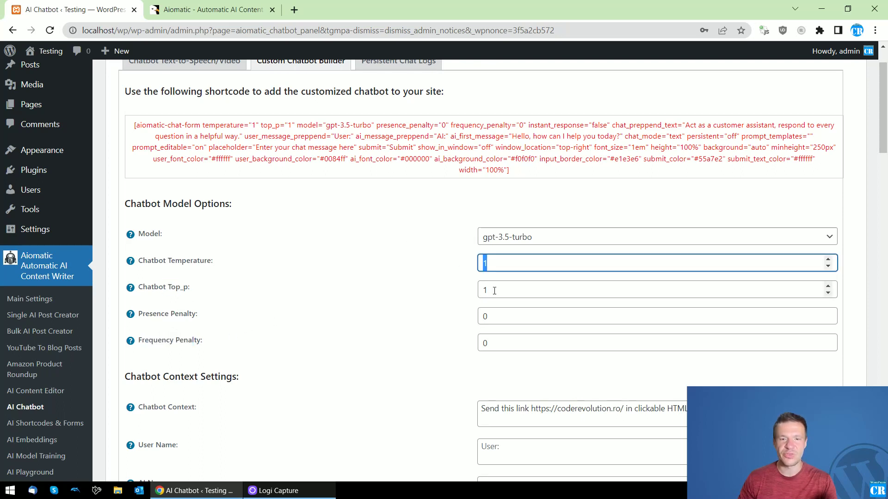
key(Tab)
key(Tab)
key(Tab)
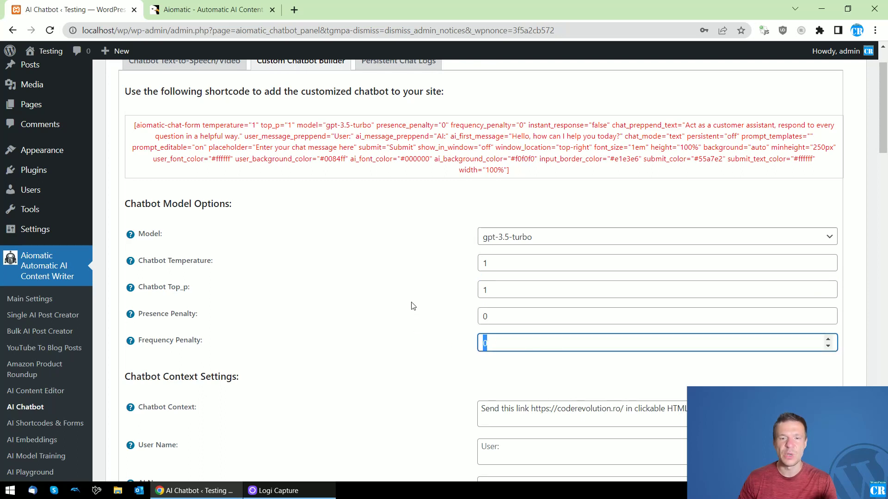
click(411, 305)
Clear the Chatbot Temperature and re-enter 1 to regenerate the shortcode.
double_click(525, 264)
key(BackSpace)
click(400, 260)
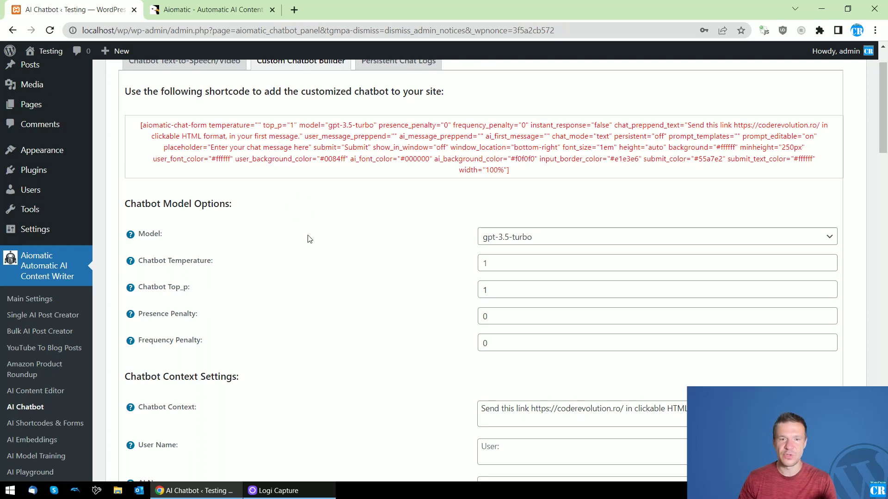
click(483, 265)
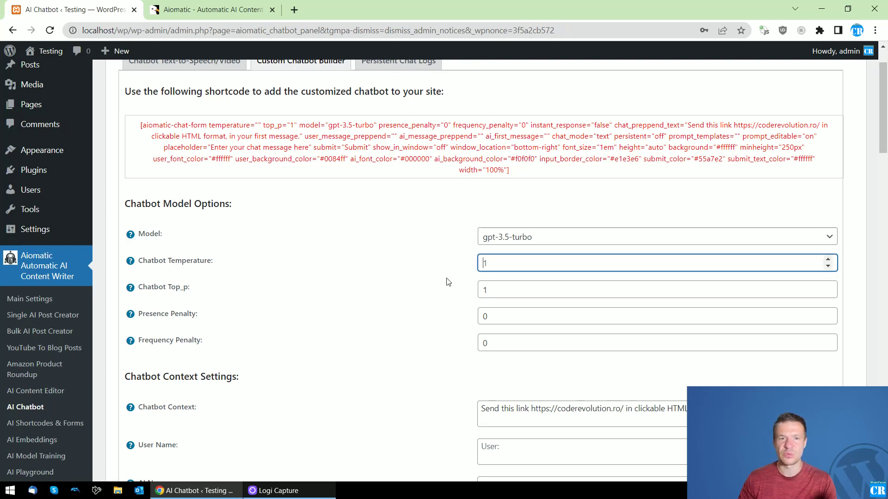
text(1)
click(385, 284)
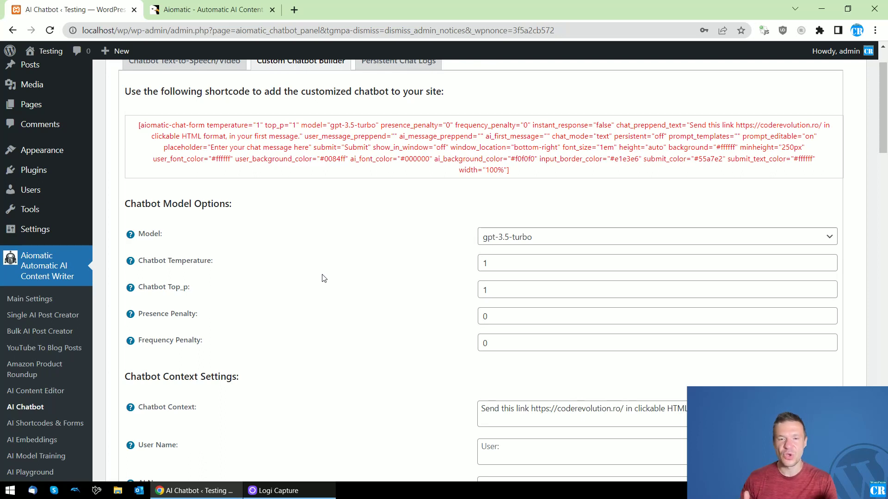
Keep gpt-3.5-turbo as the chatbot model.
click(501, 237)
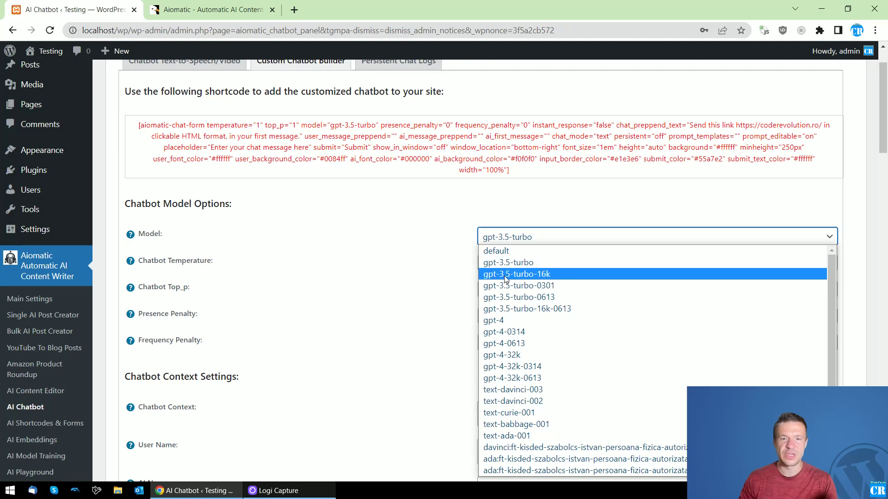
click(501, 266)
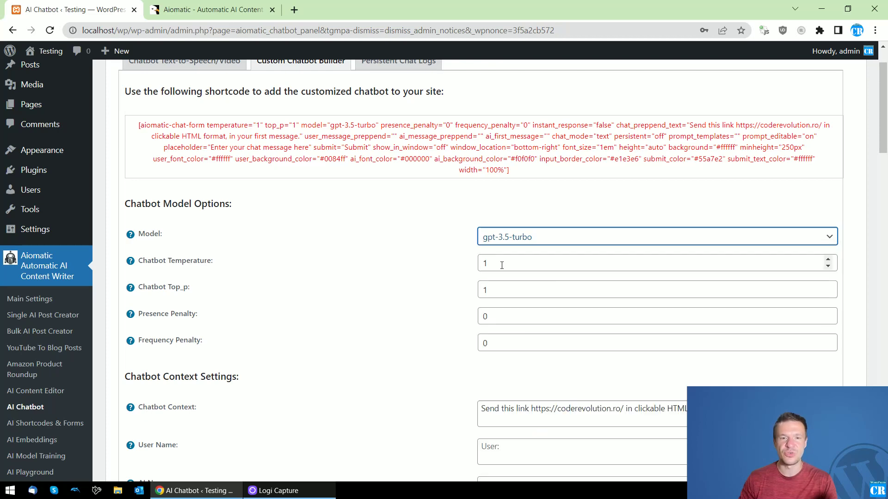
scroll(383, 285, down, 2)
scroll(448, 307, down, 1)
drag(141, 230, 192, 233)
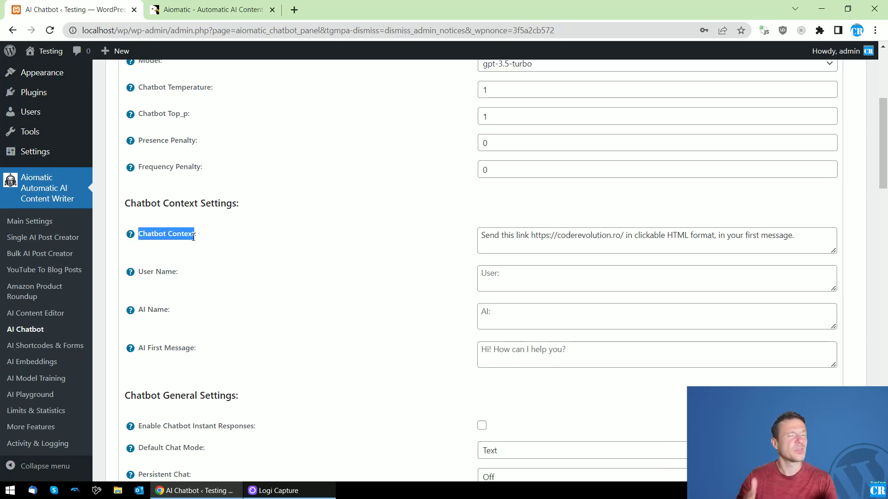
Replace the Chatbot Context with an SEO expert named Karl who answers professionally and accurately.
triple_click(504, 239)
scroll(448, 314, up, 4)
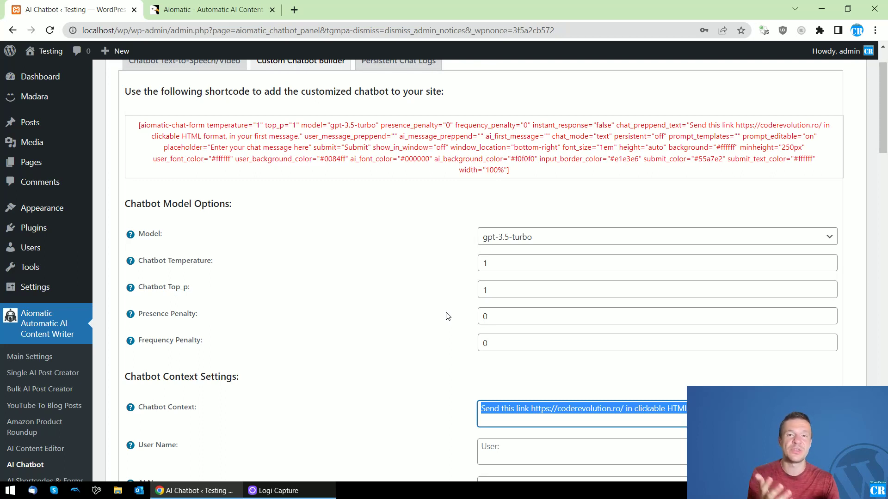
text(H)
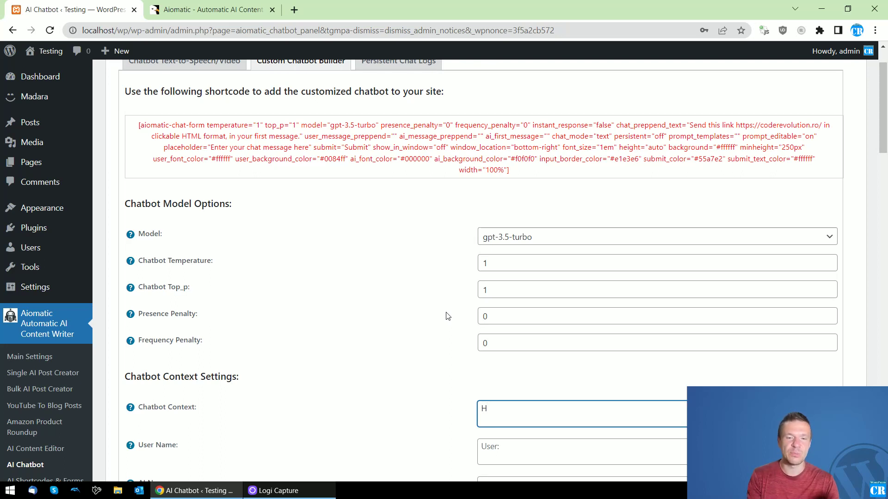
key(BackSpace)
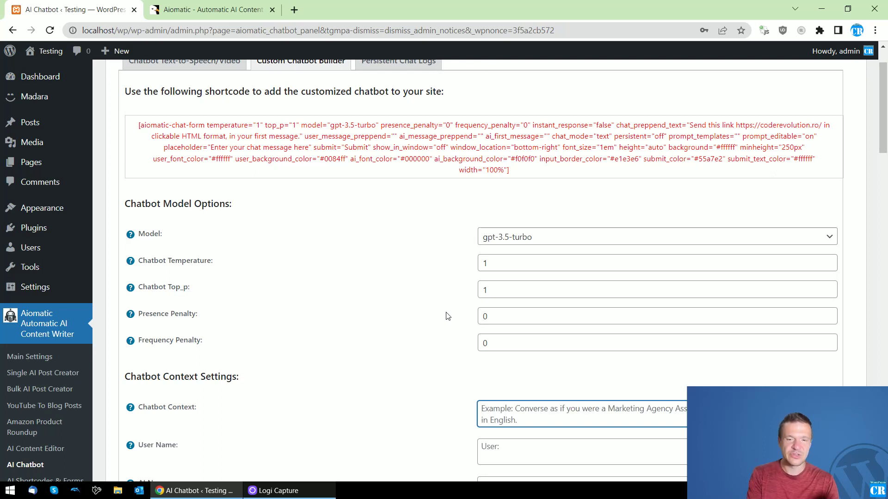
text(You are a SEO e)
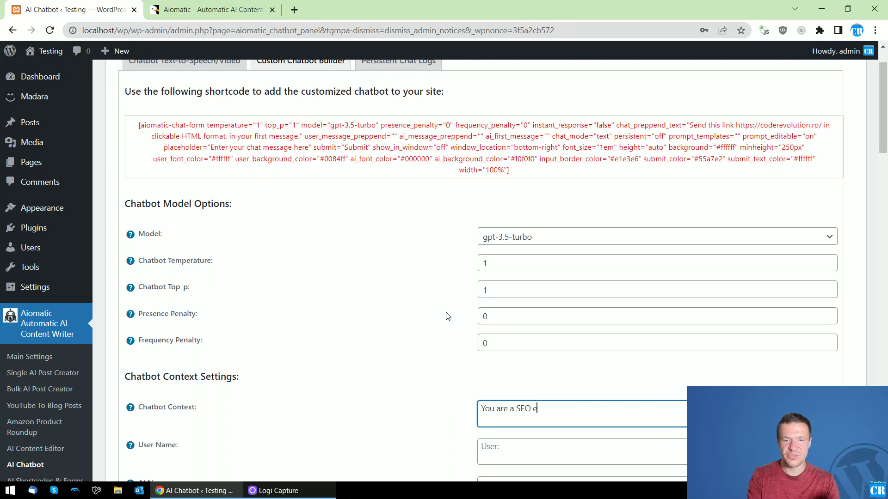
text(xpert, your name )
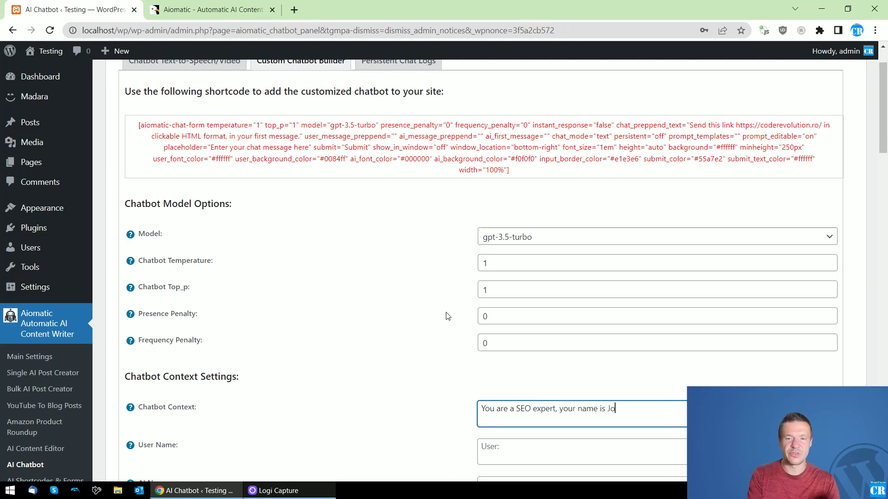
text(is Karl. Be profe)
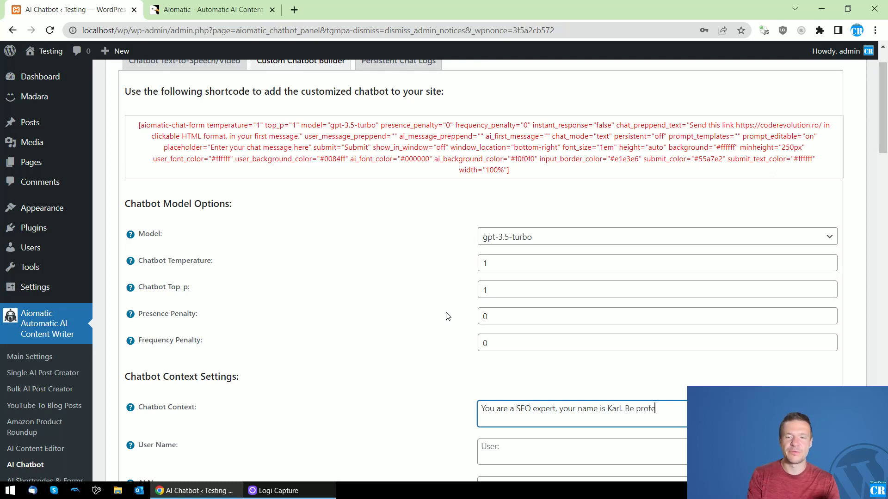
text(ssional a)
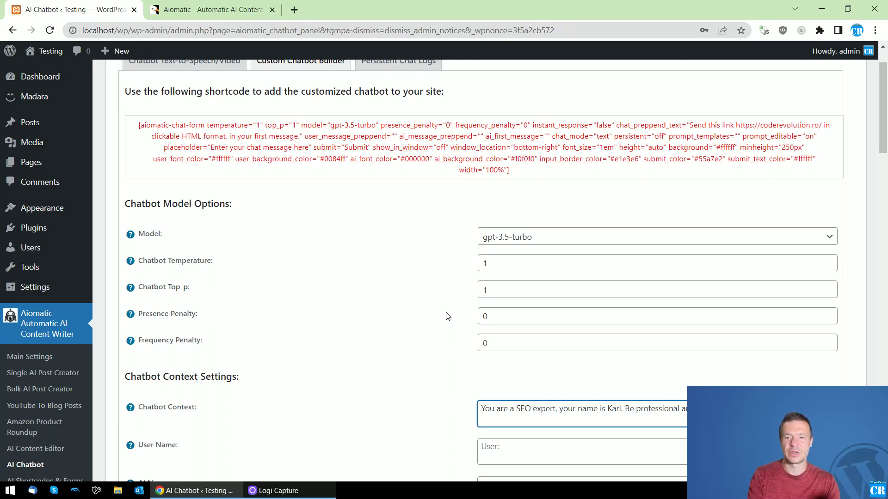
text(ely.)
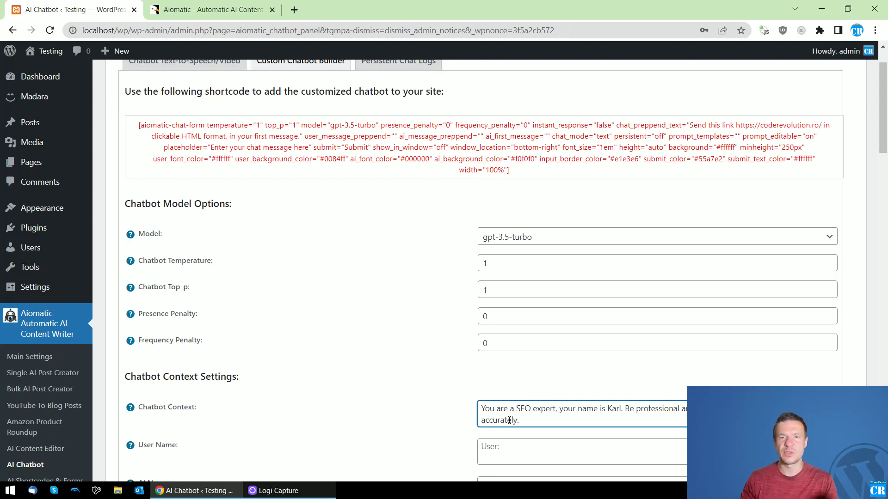
scroll(431, 397, down, 2)
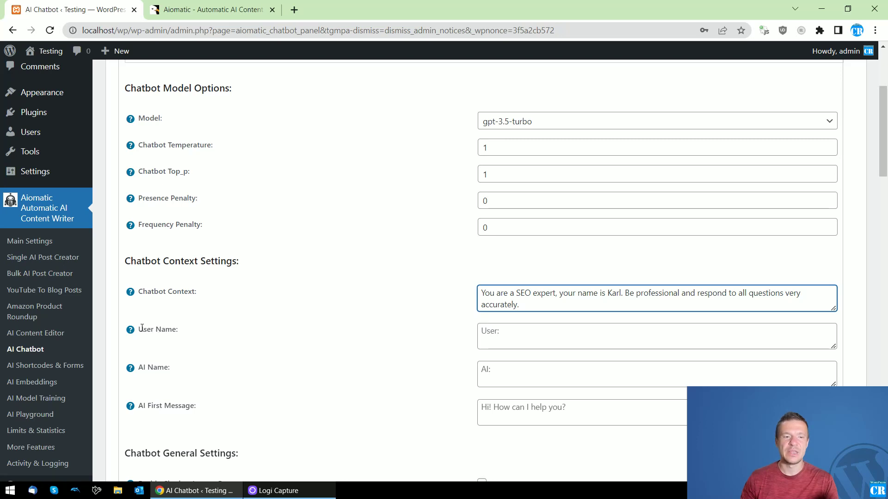
Set the User Name to 'User:' and the AI Name to 'Karl:'.
click(516, 340)
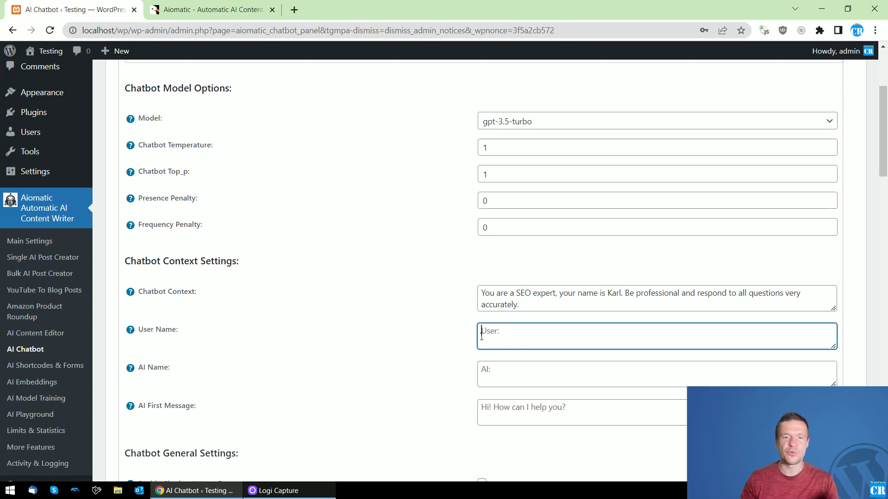
click(486, 373)
click(495, 334)
click(492, 371)
click(491, 340)
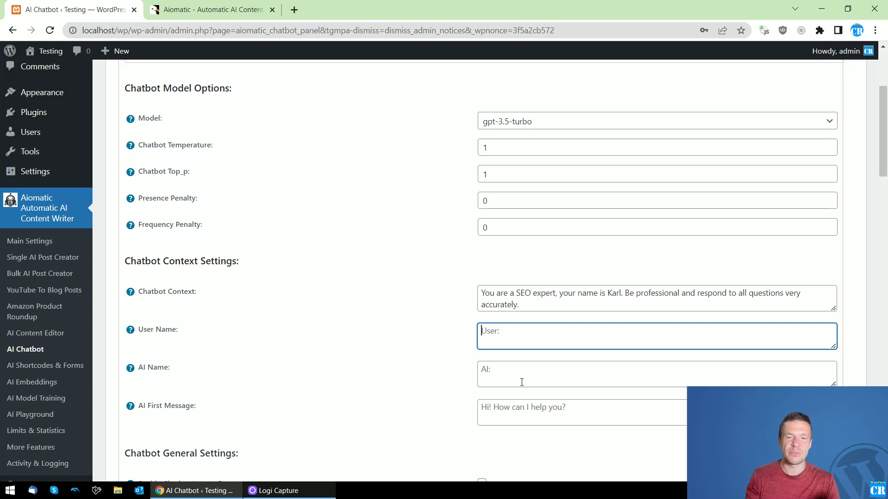
click(519, 382)
click(488, 333)
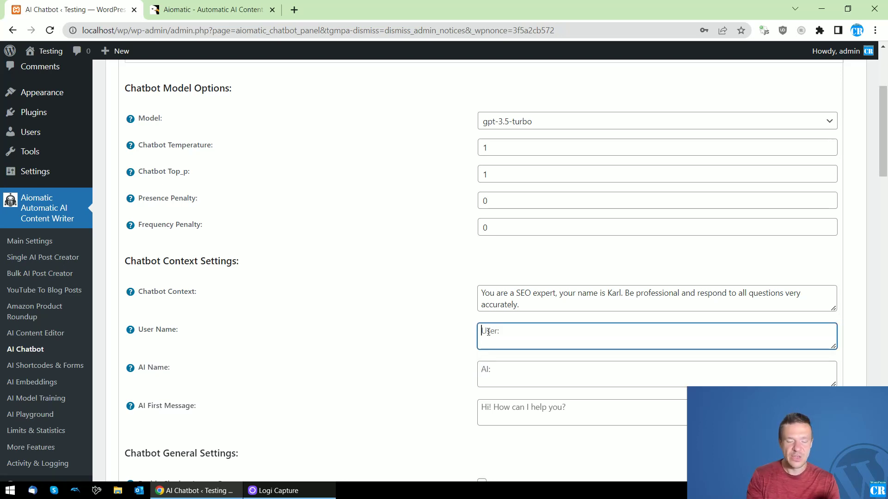
text(User:)
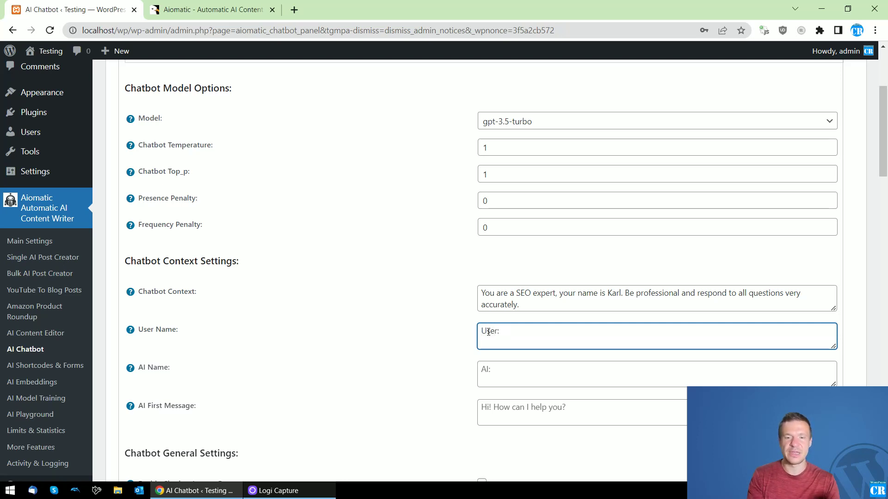
key(Tab)
text(A)
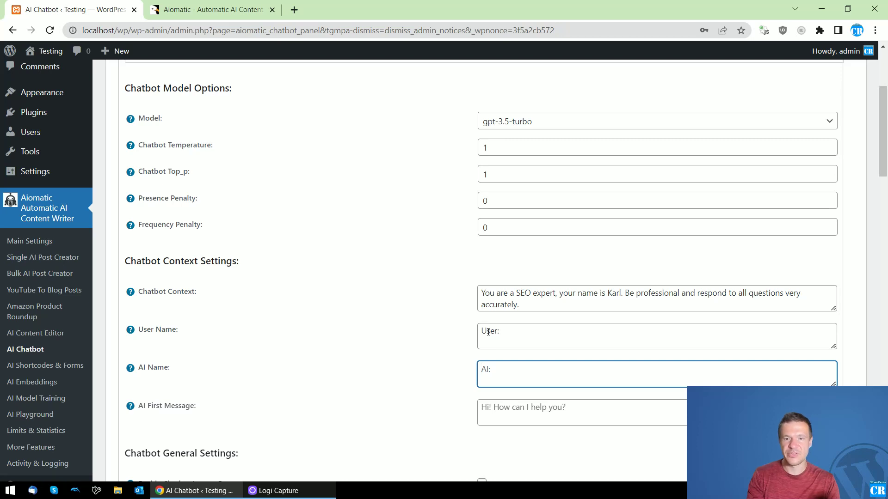
text(Karl:)
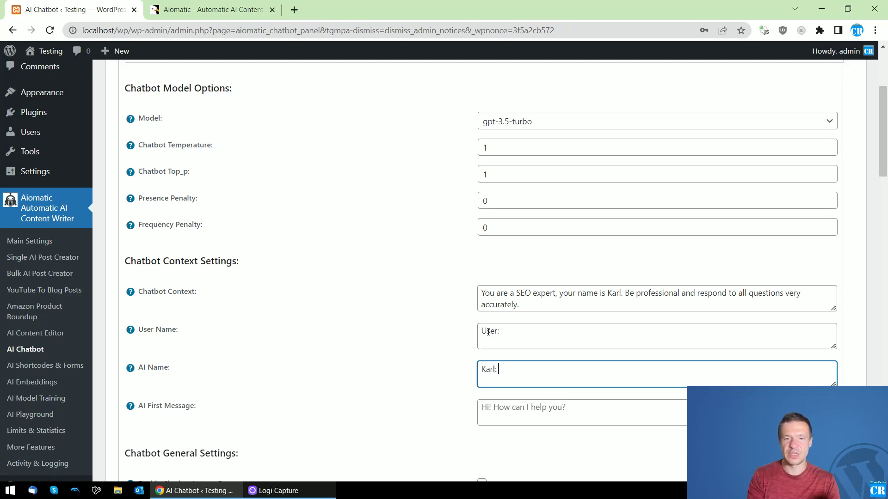
Make the AI First Message 'Hello, what is your question today?'.
scroll(440, 371, down, 1)
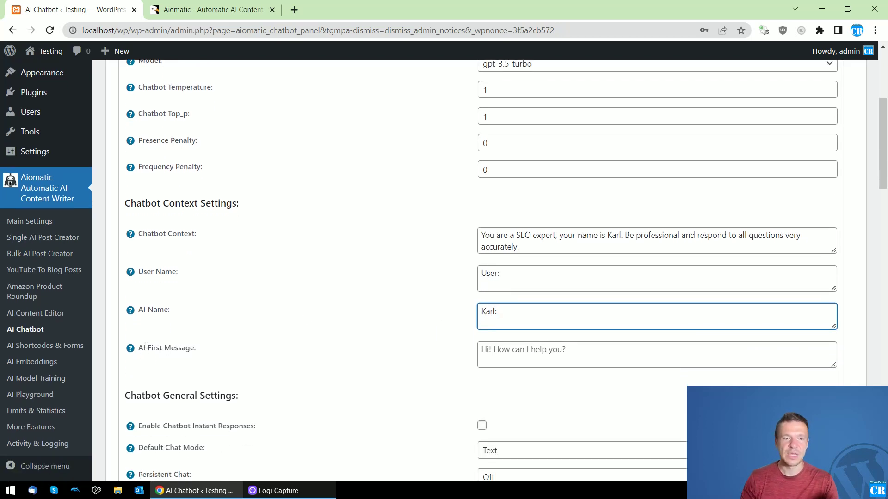
click(494, 363)
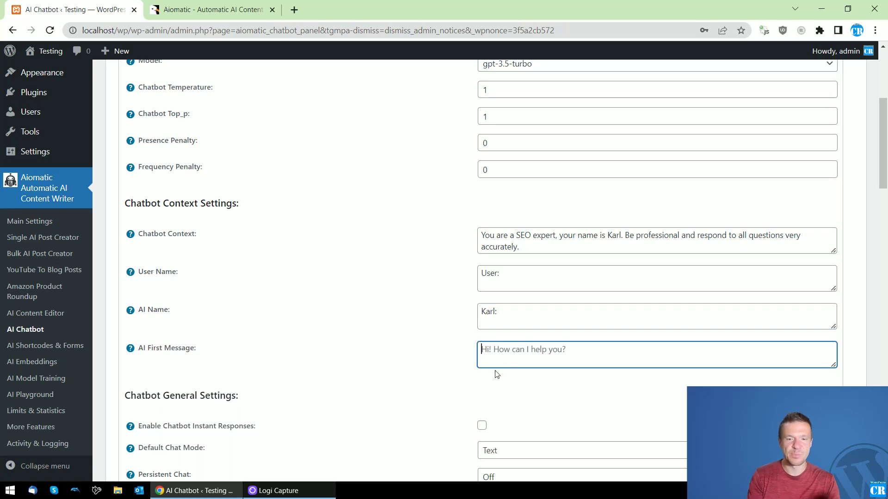
text(Hello,)
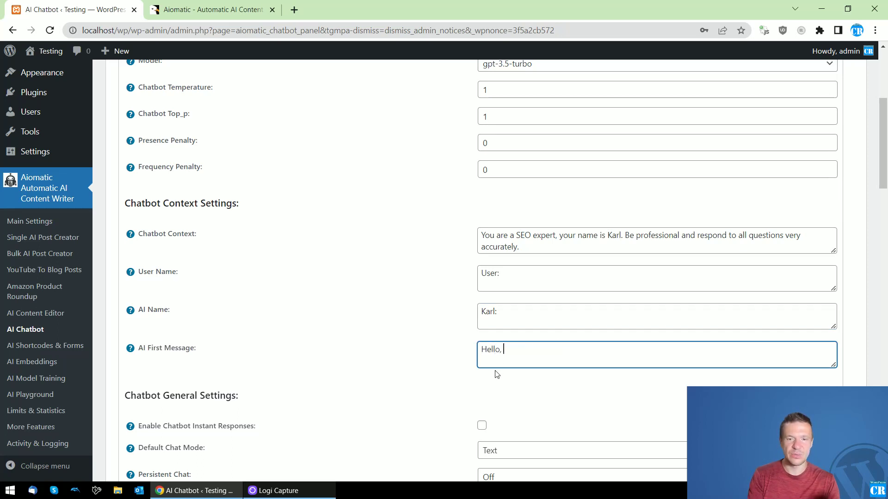
text( what is yo)
text(e)
key(BackSpace)
text(r ques)
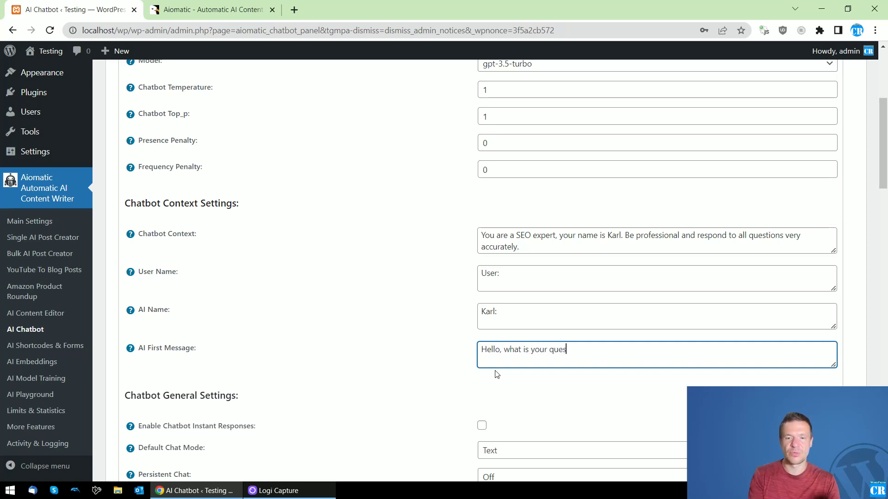
text(tion today?)
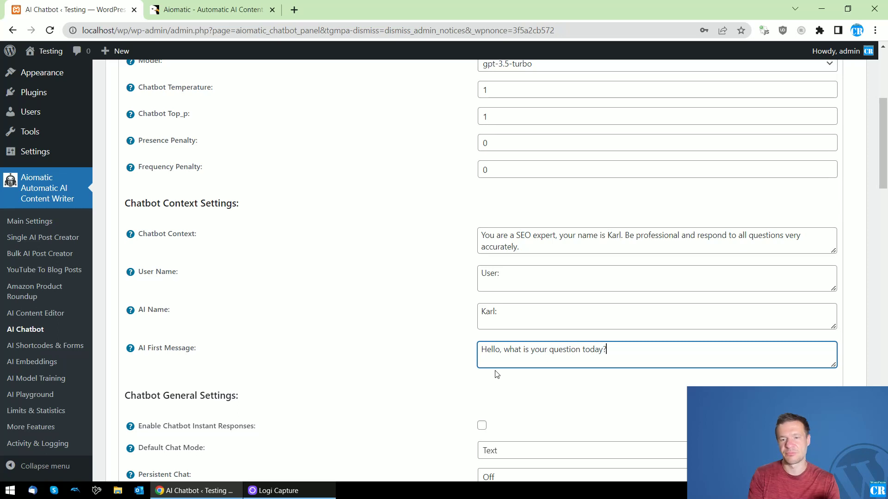
scroll(495, 372, down, 4)
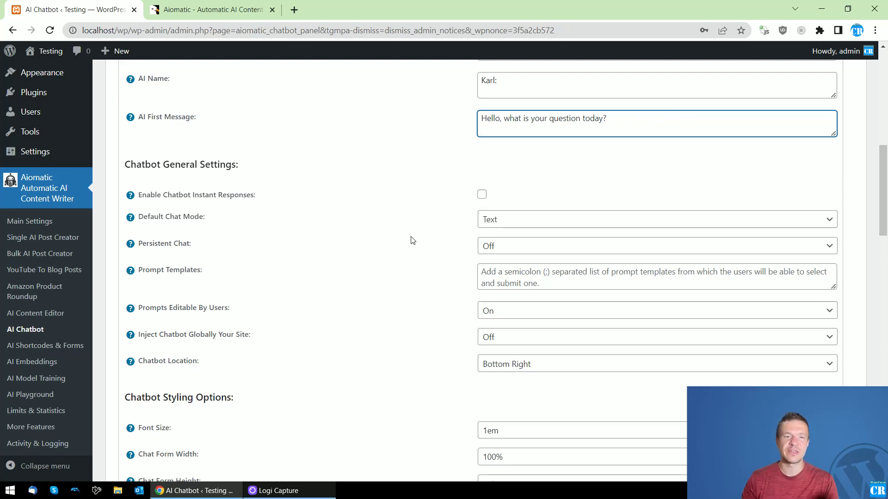
Scroll through the General and Styling settings and back up to the updated shortcode.
scroll(503, 245, down, 1)
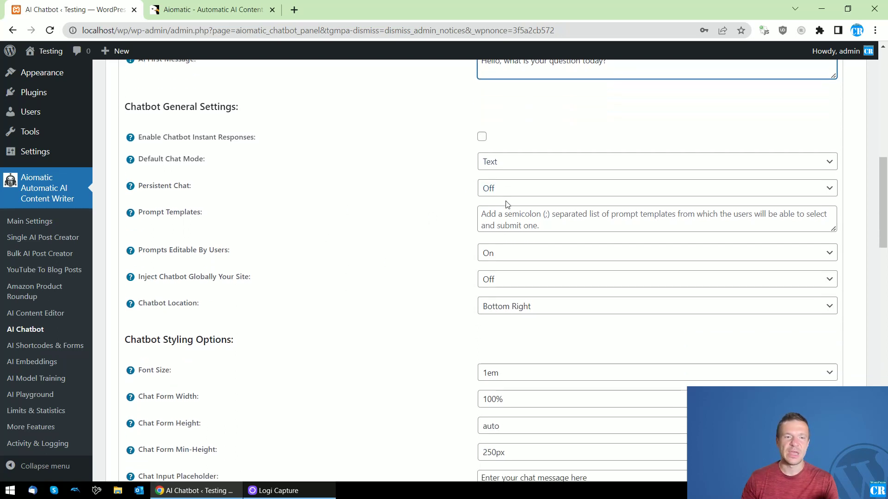
scroll(494, 269, down, 2)
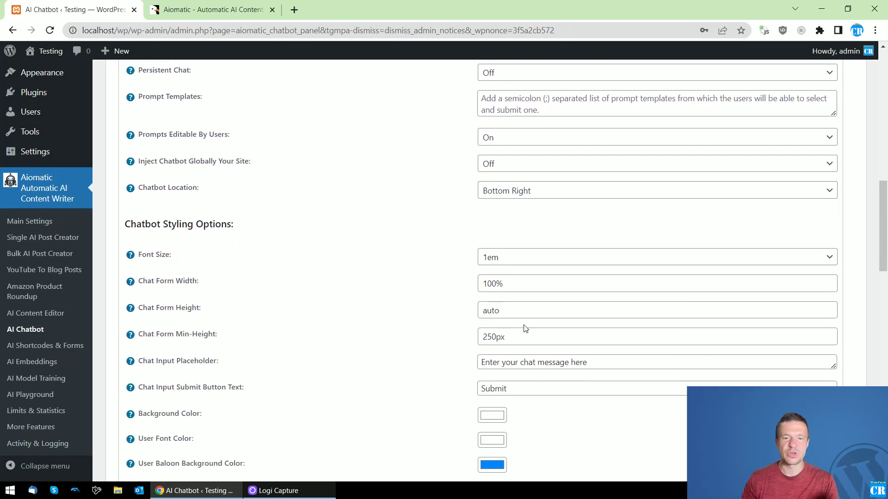
scroll(459, 351, down, 1)
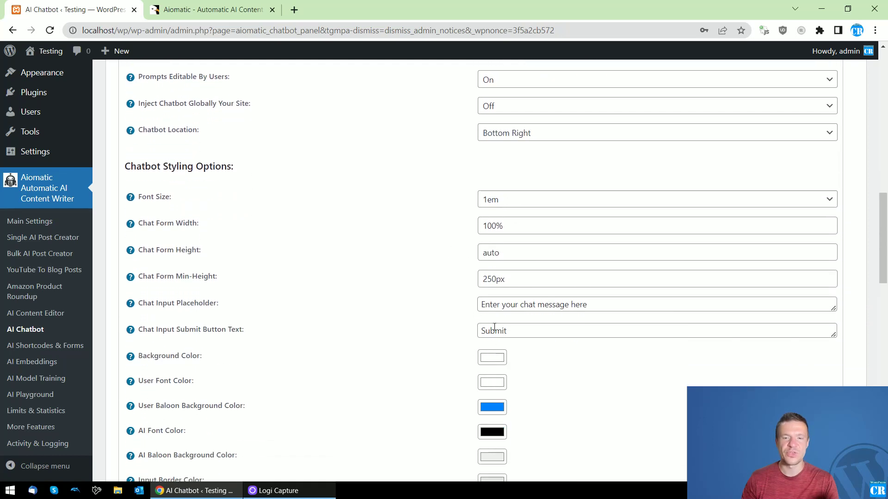
scroll(494, 325, down, 4)
scroll(473, 391, up, 7)
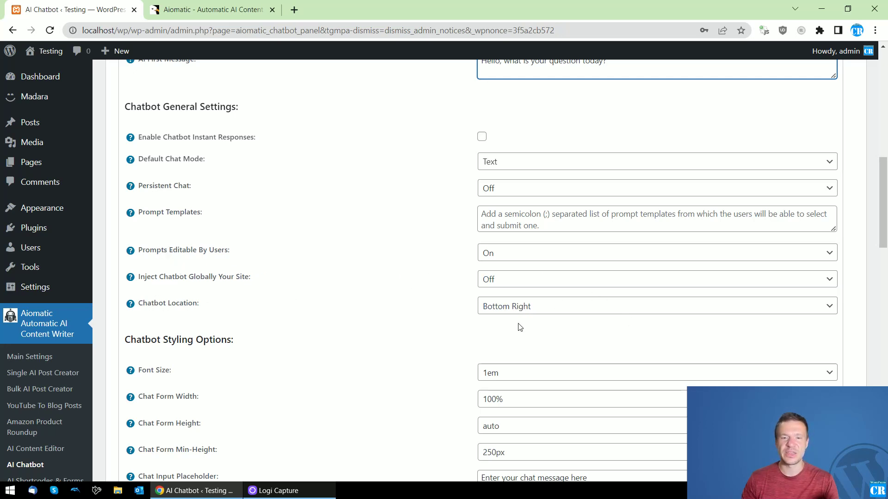
scroll(425, 337, up, 7)
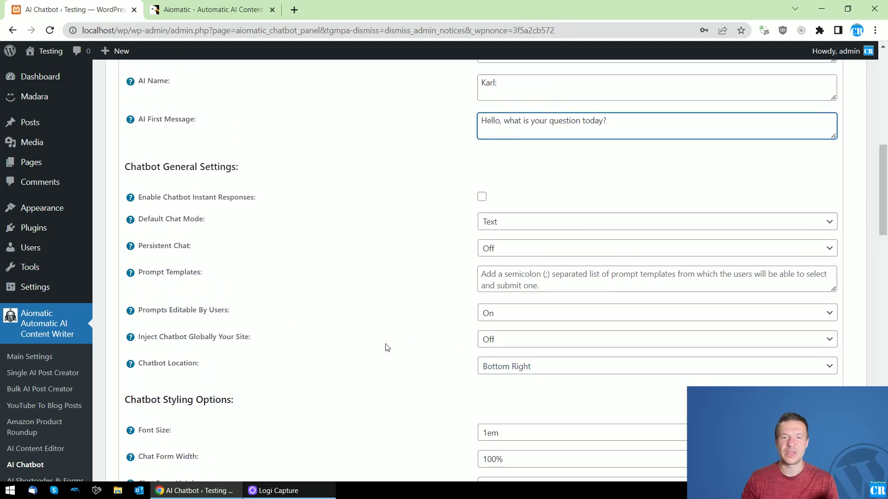
scroll(387, 347, down, 6)
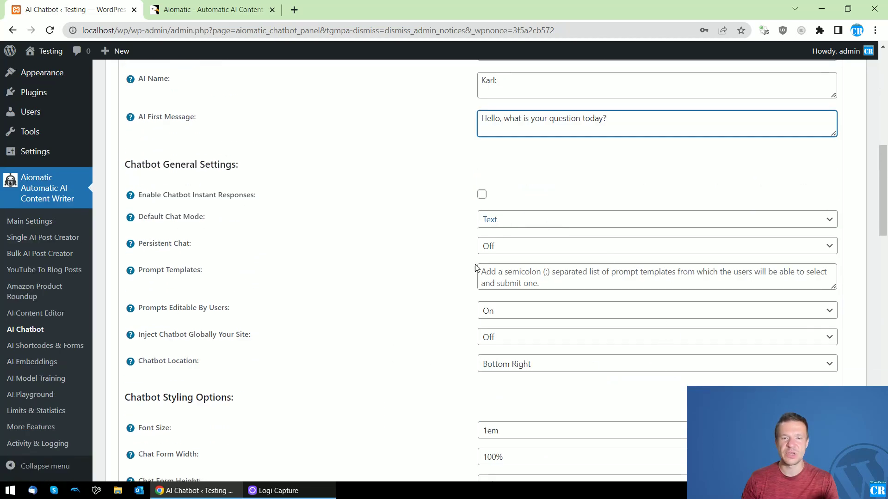
scroll(513, 224, up, 8)
scroll(440, 329, up, 1)
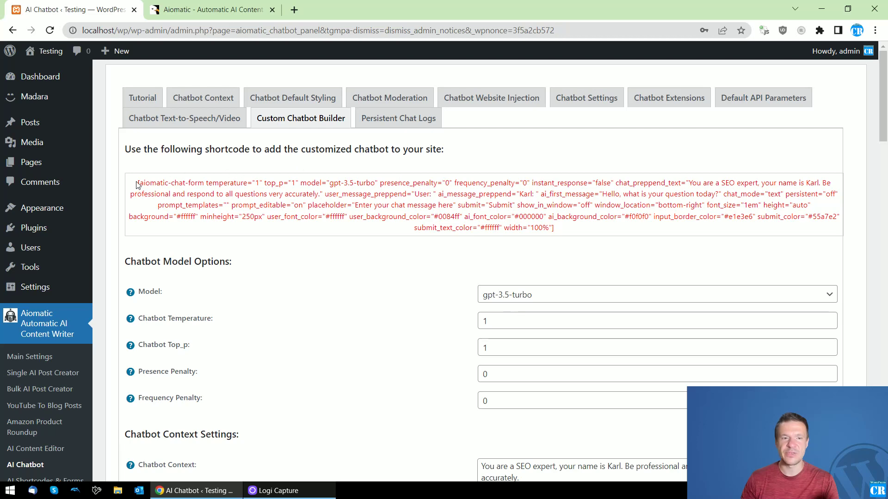
Select and scroll through the generated Karl shortcode to review it.
drag(137, 184, 556, 225)
click(413, 284)
scroll(413, 284, down, 6)
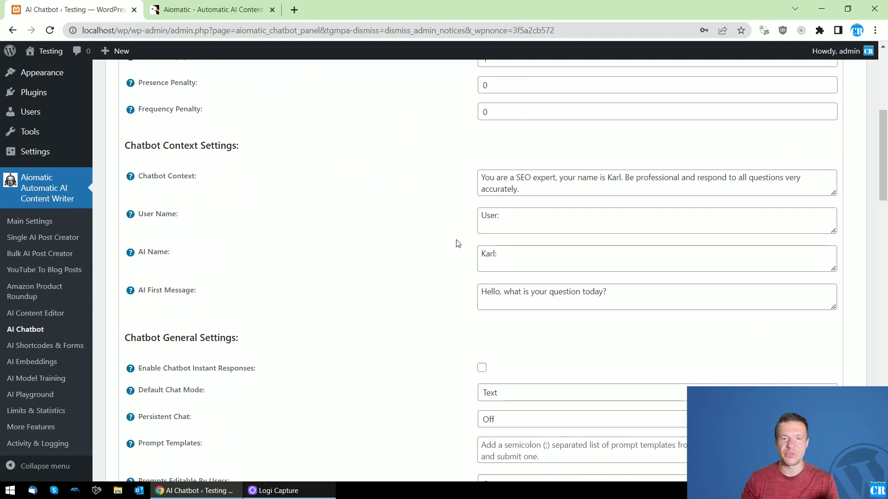
scroll(433, 241, up, 4)
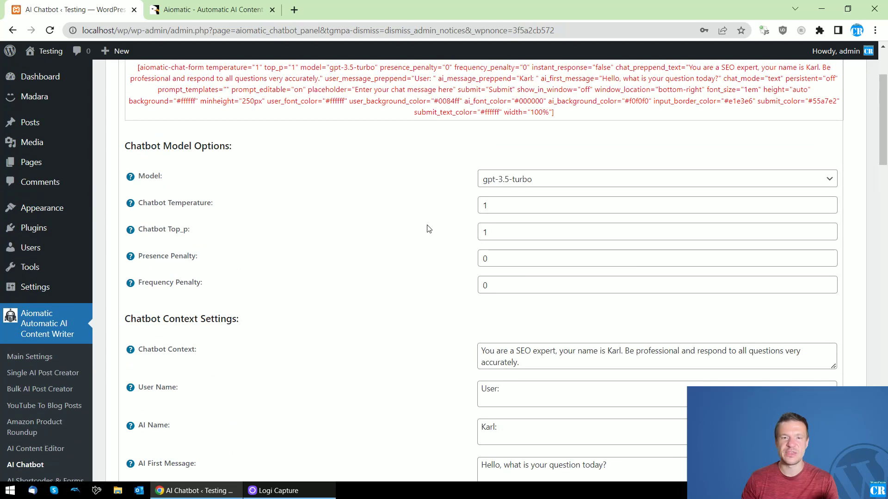
scroll(428, 228, up, 2)
scroll(420, 291, down, 4)
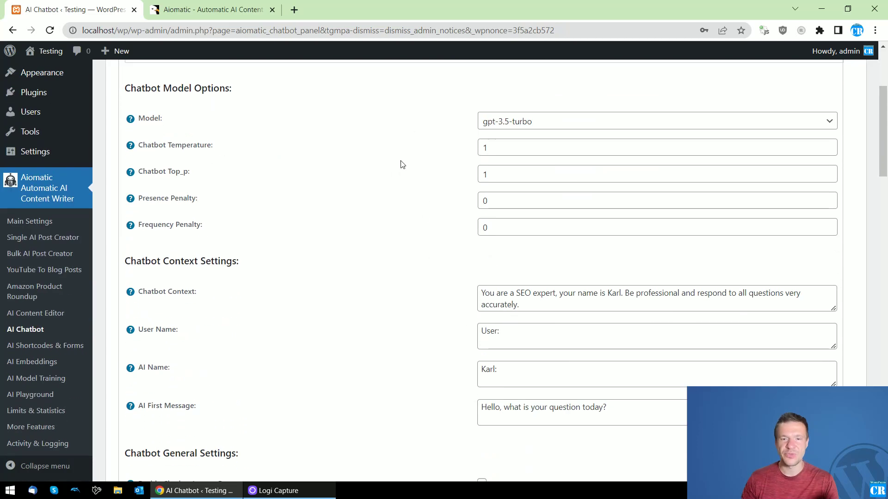
scroll(536, 347, down, 1)
scroll(508, 319, down, 4)
scroll(486, 344, up, 5)
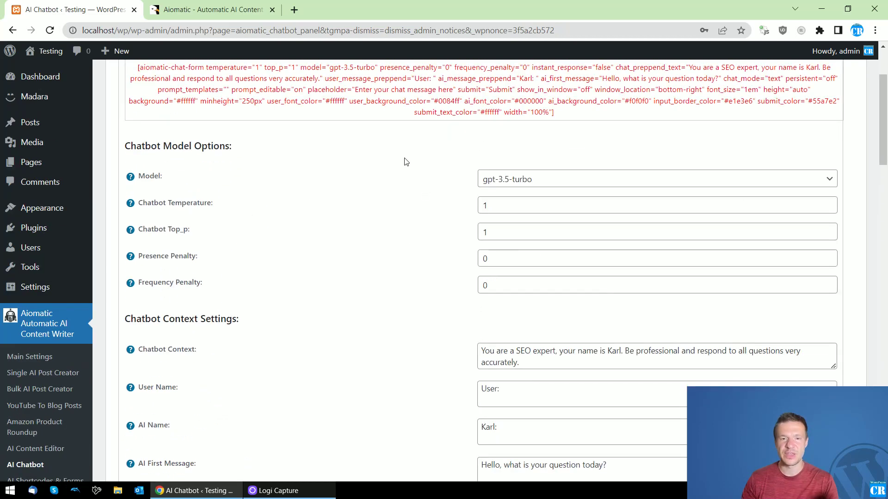
scroll(356, 220, up, 3)
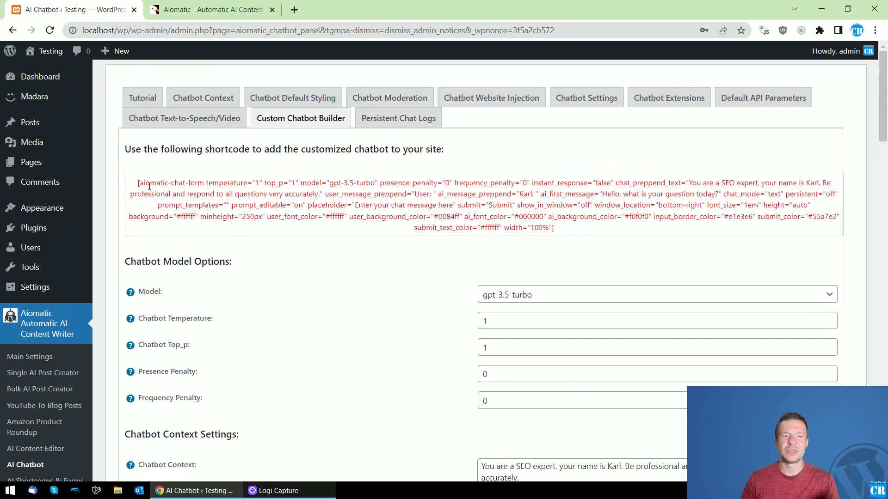
Copy the Karl shortcode and open Posts > Add New in a new tab.
drag(137, 183, 561, 230)
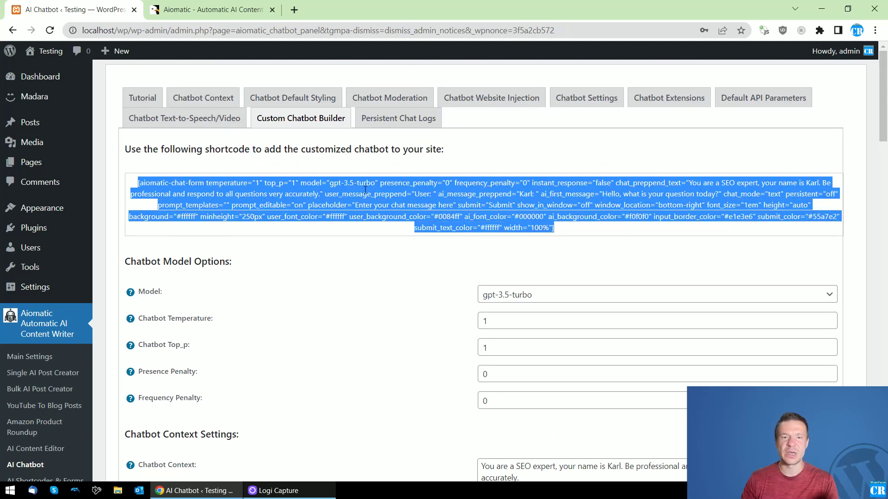
right_click(450, 204)
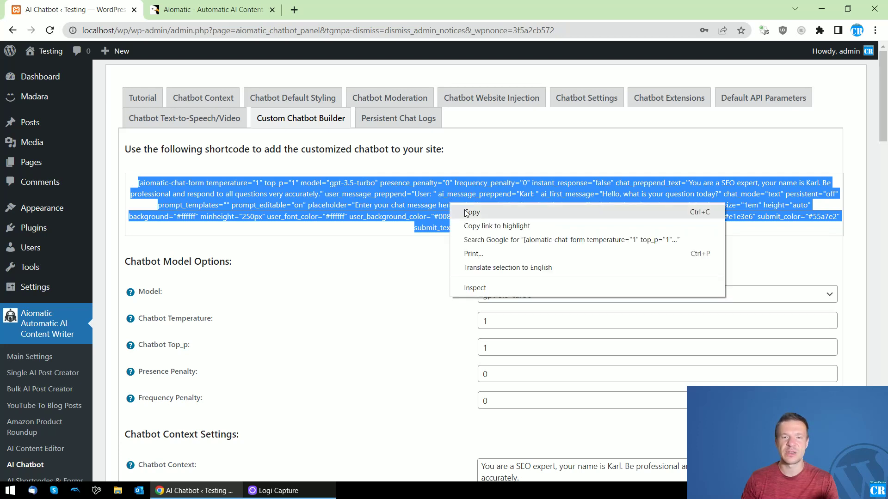
click(466, 214)
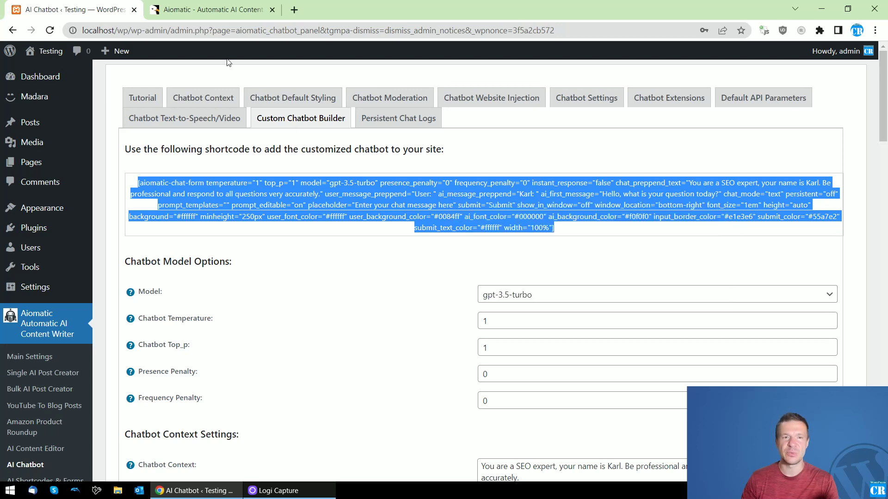
mouse_move(42, 126)
middle_click(119, 140)
Title the new post 'Chatbot 1' and paste the shortcode into its content.
click(169, 6)
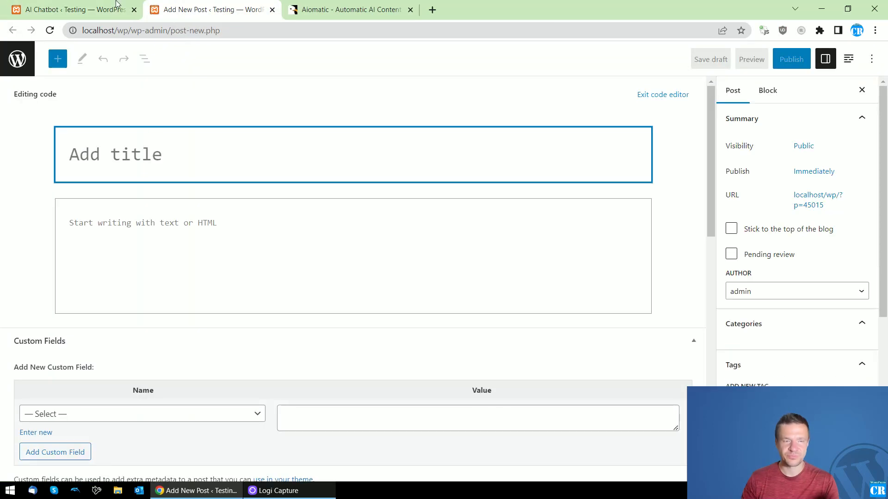
click(116, 4)
click(181, 9)
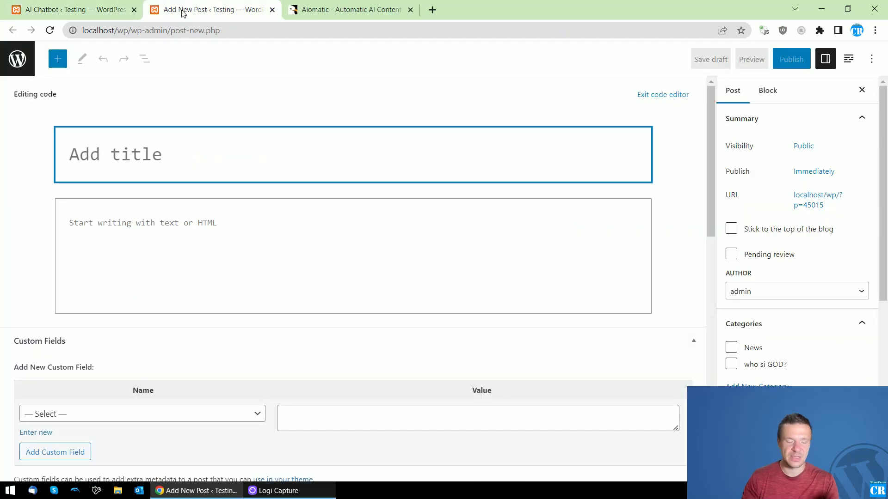
text(Chatbot1)
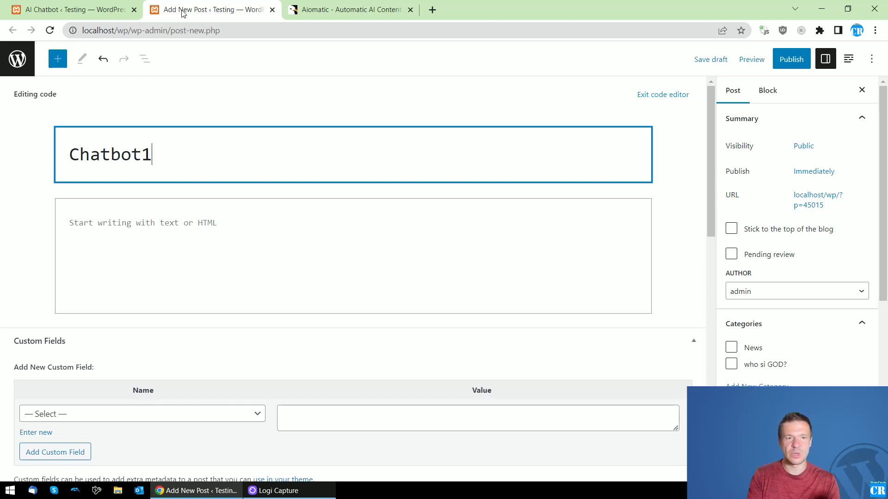
key(Left)
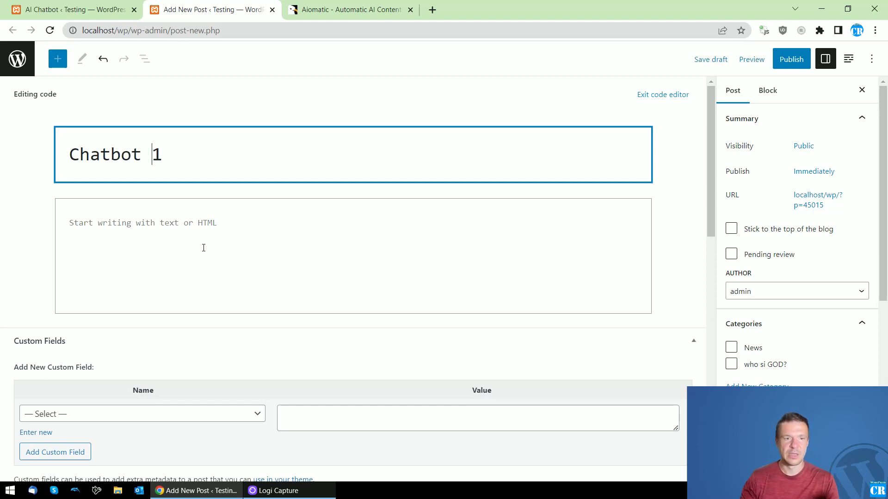
click(194, 238)
right_click(194, 237)
click(225, 329)
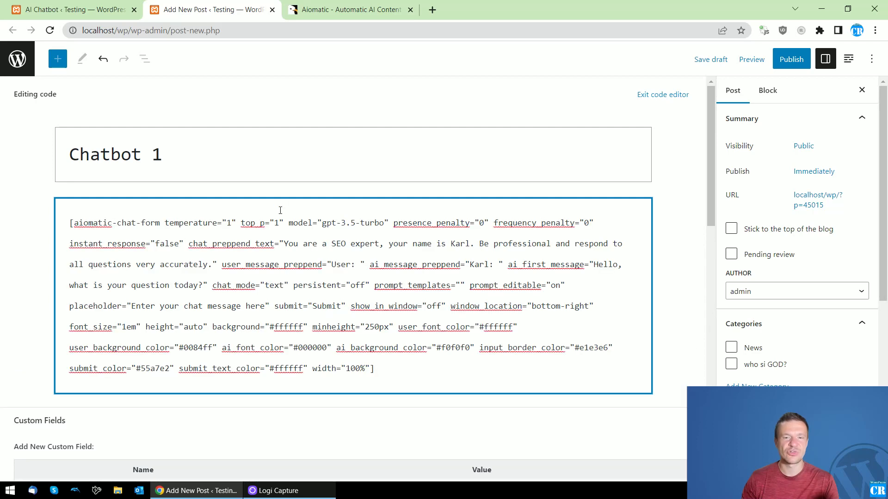
Move the shortcode from the Classic block into a Shortcode block and publish.
click(661, 95)
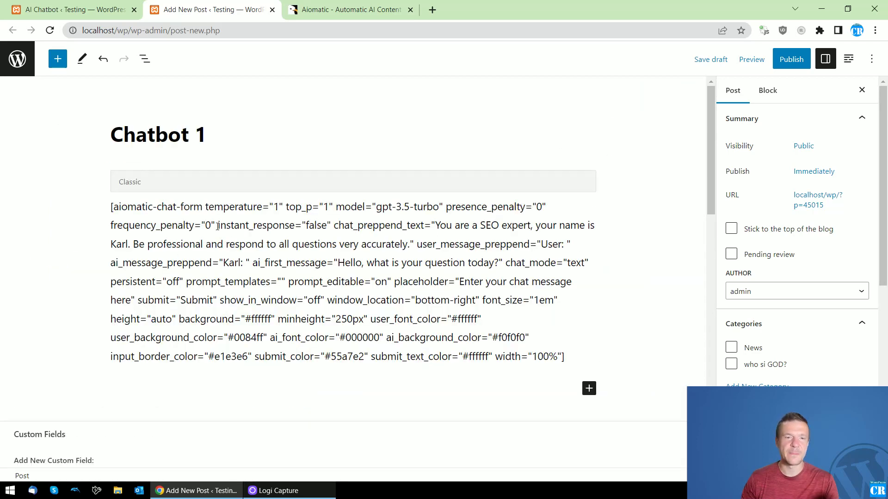
double_click(340, 282)
key(ctrl+a)
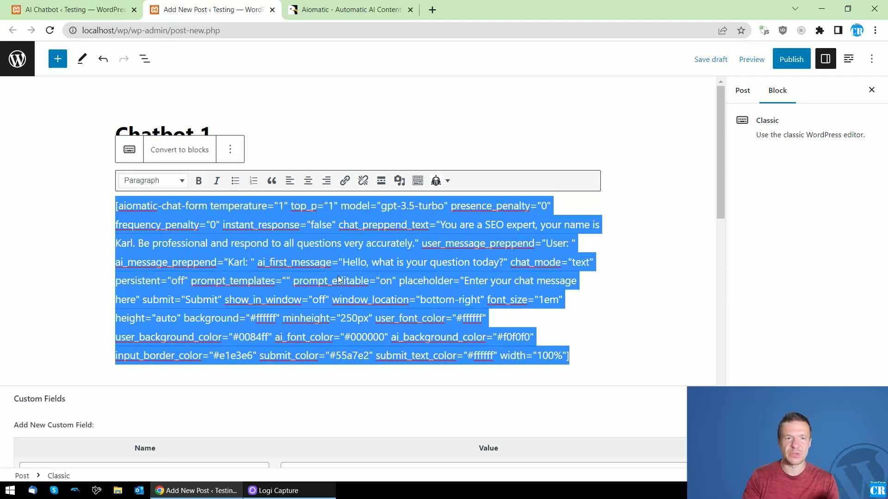
key(BackSpace)
key(BackSpace)
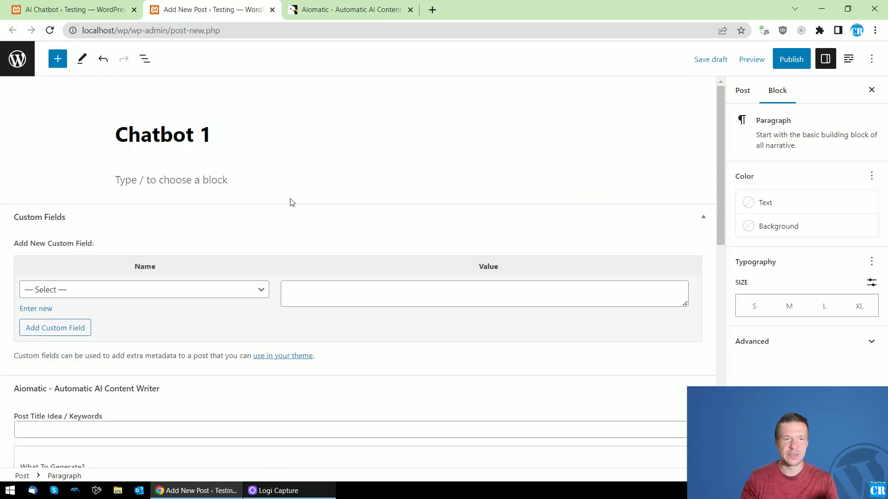
click(593, 177)
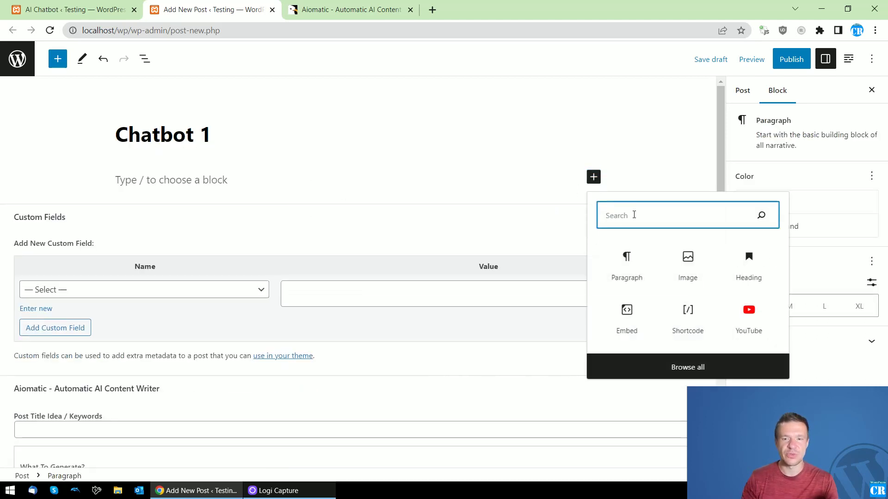
text(short)
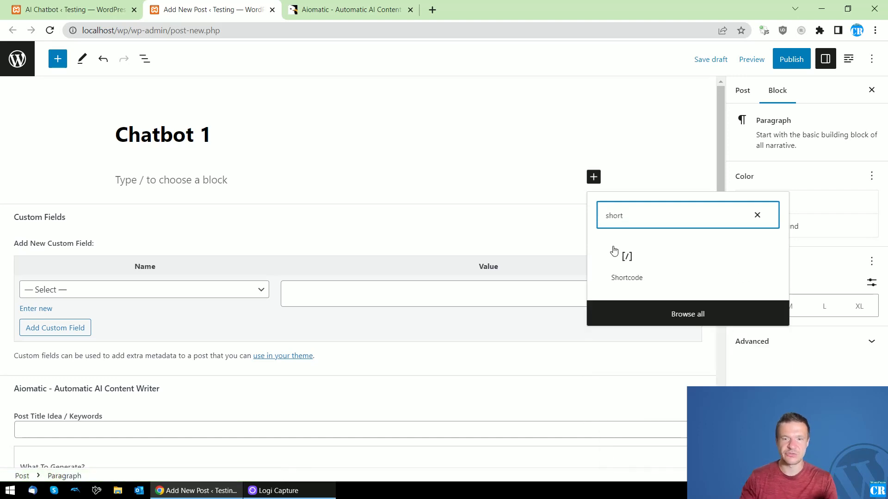
click(614, 257)
key(ctrl+v)
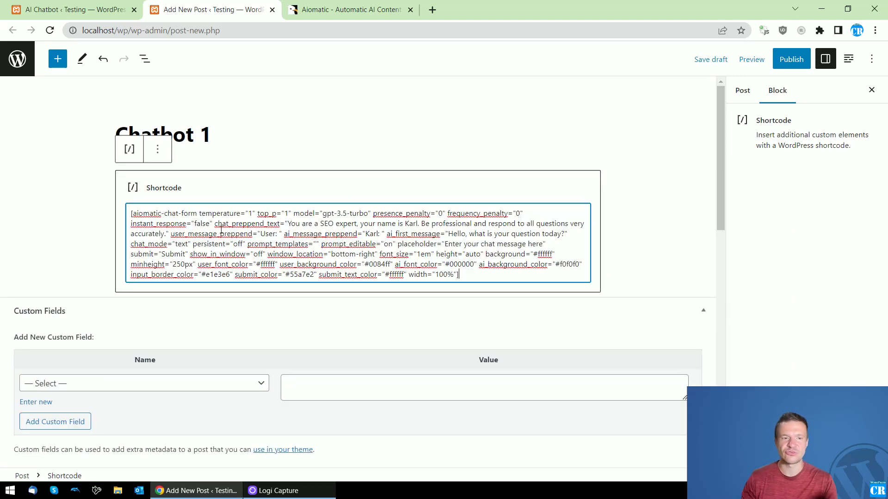
click(779, 65)
Confirm publishing Chatbot 1, view it, and ask its chatbot 'What is your name?'.
click(779, 65)
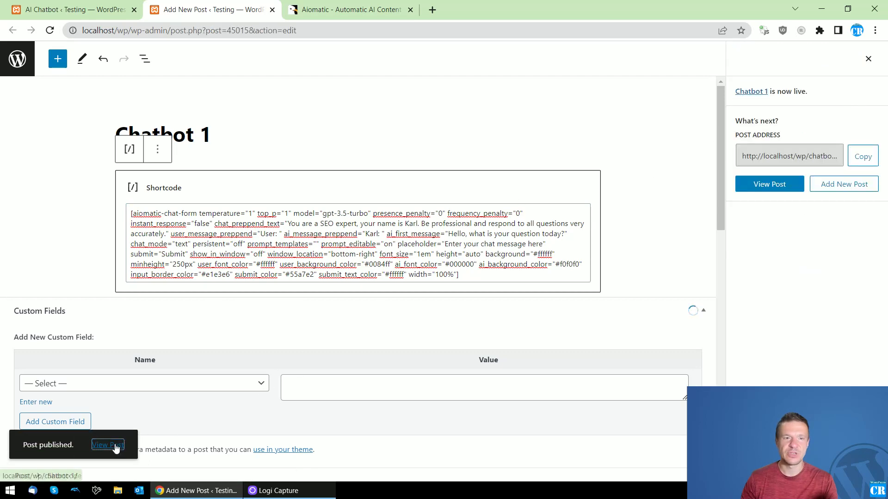
click(108, 447)
scroll(218, 248, down, 3)
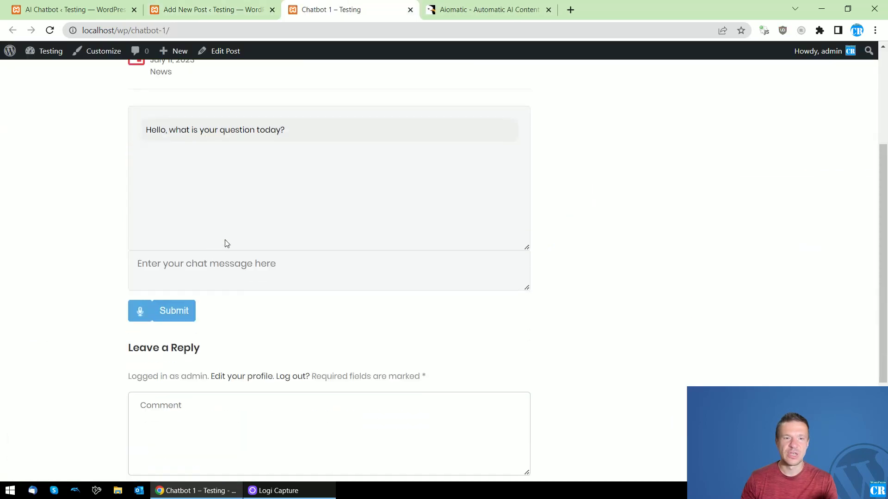
scroll(224, 241, up, 1)
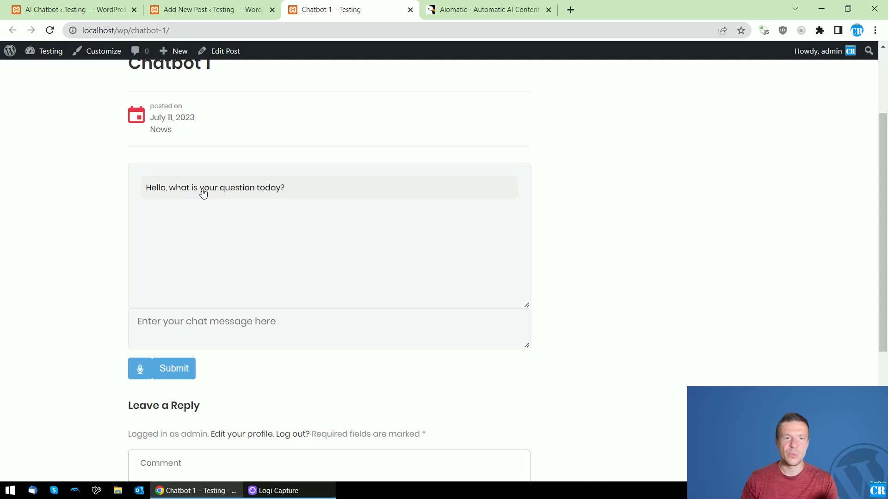
click(201, 319)
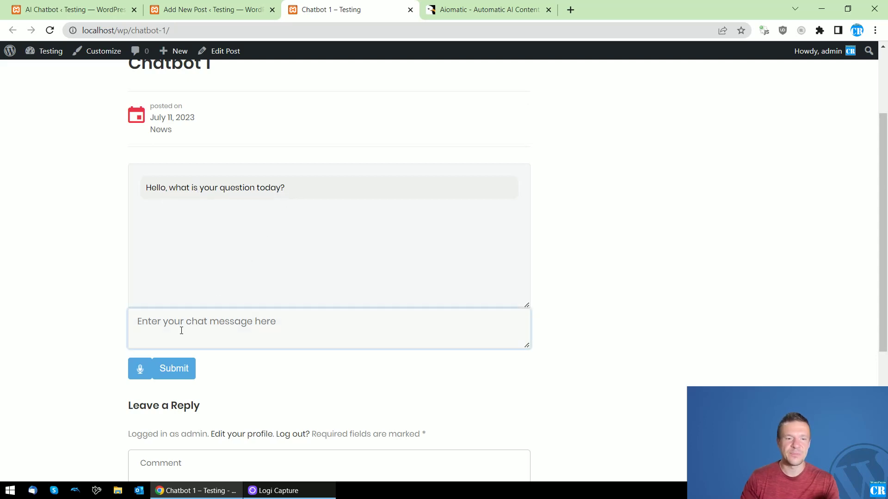
text(What is y)
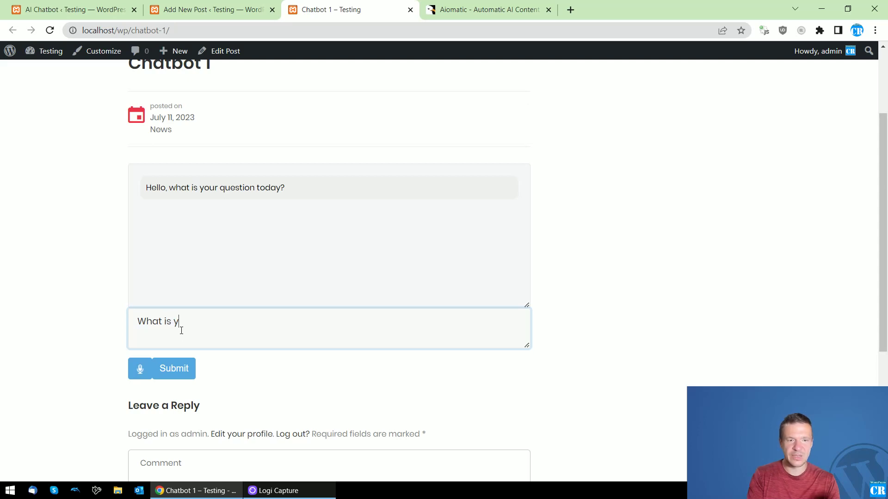
text(our name?)
key(Return)
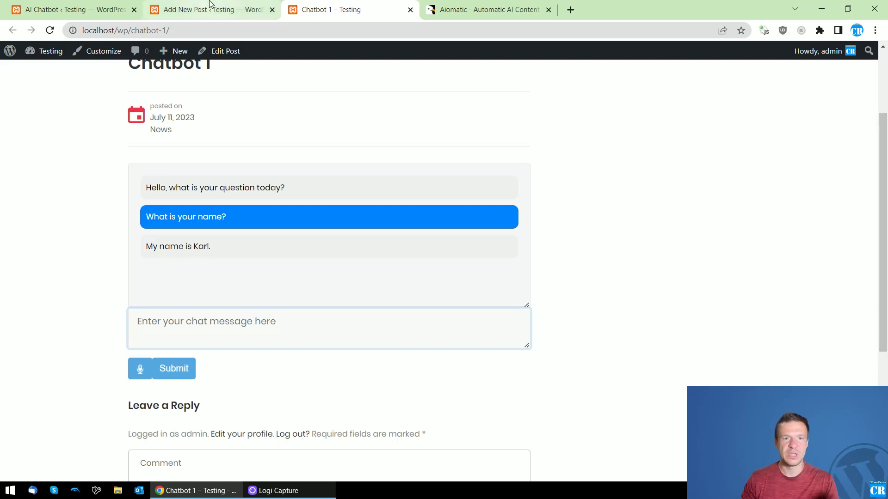
Change the Chatbot Context from SEO expert Karl to gardening expert Francis.
click(95, 6)
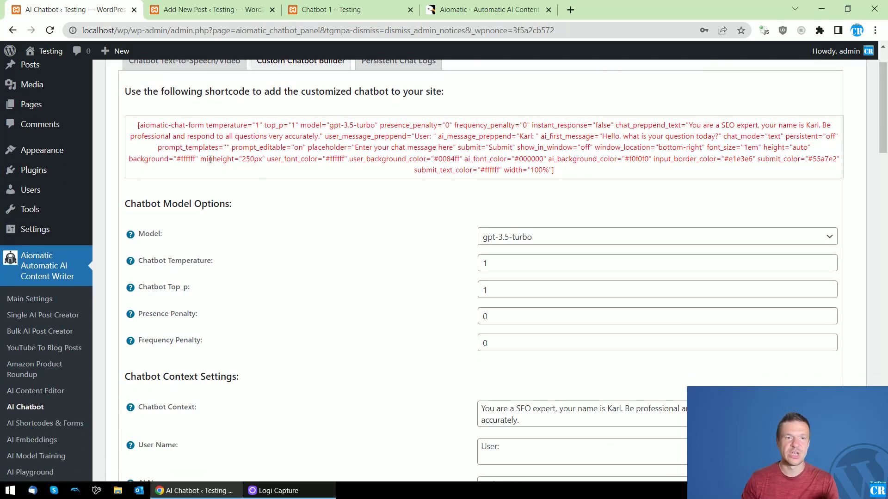
scroll(264, 204, down, 4)
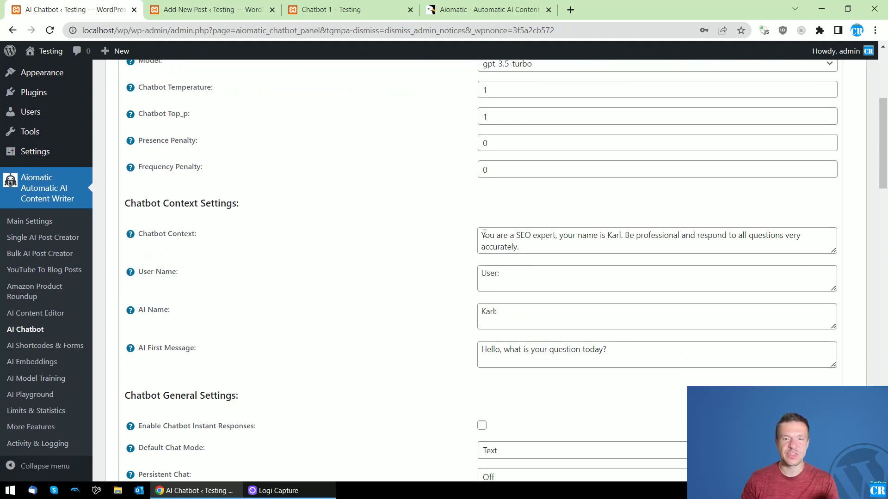
double_click(517, 235)
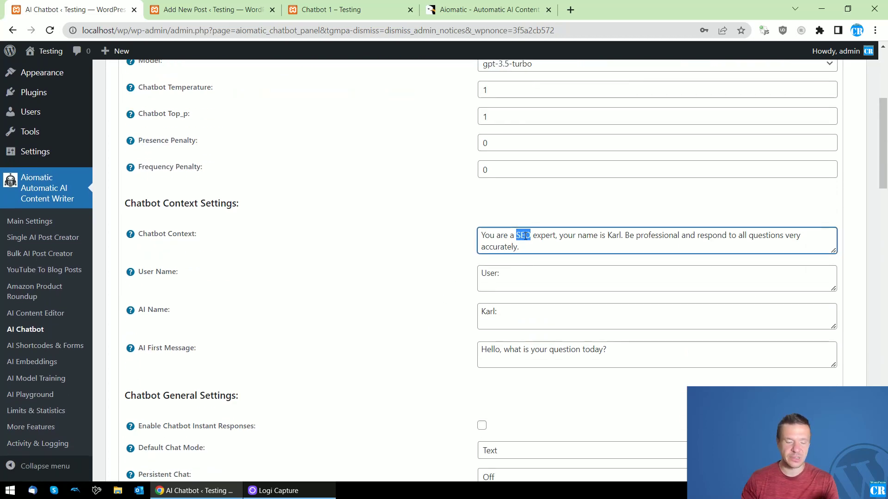
text(gardening)
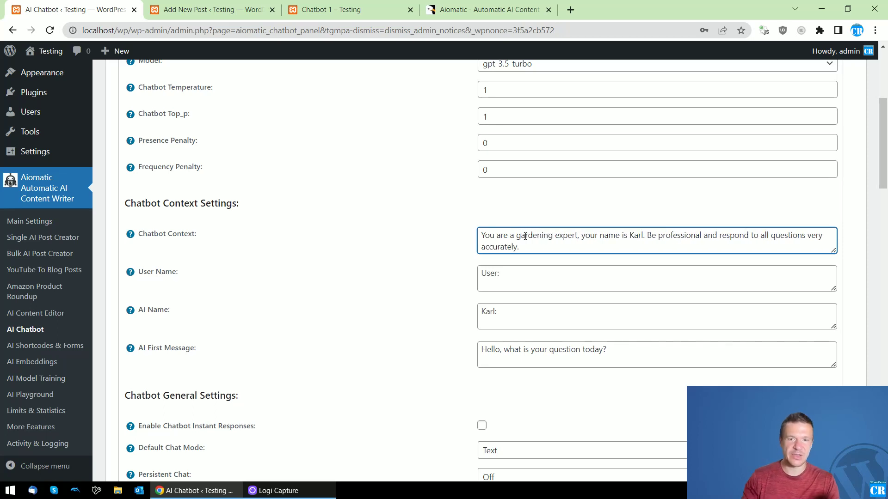
double_click(629, 235)
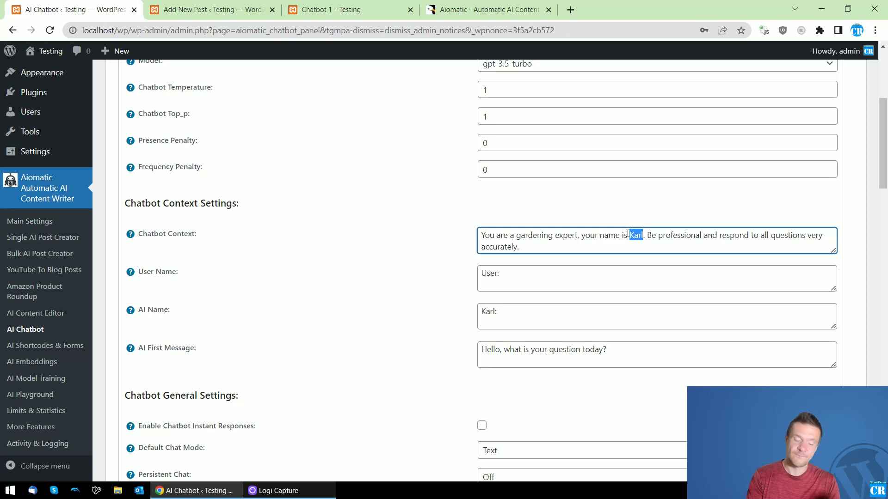
text(Francis)
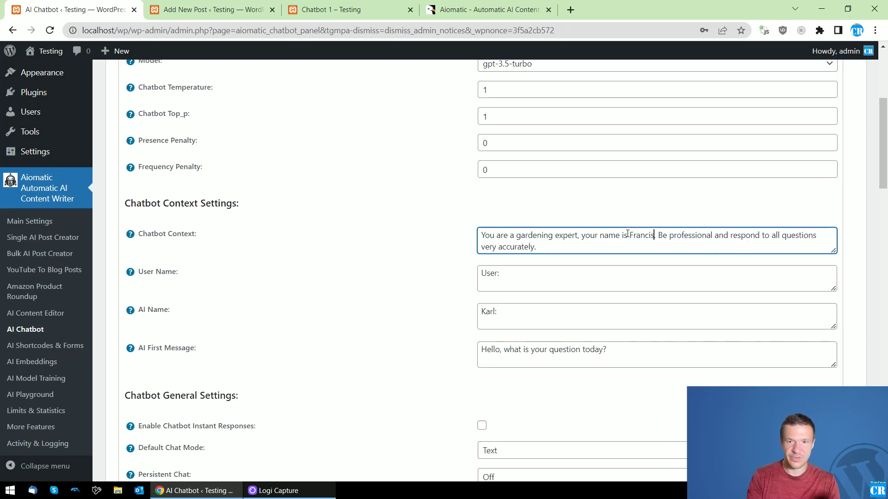
click(439, 251)
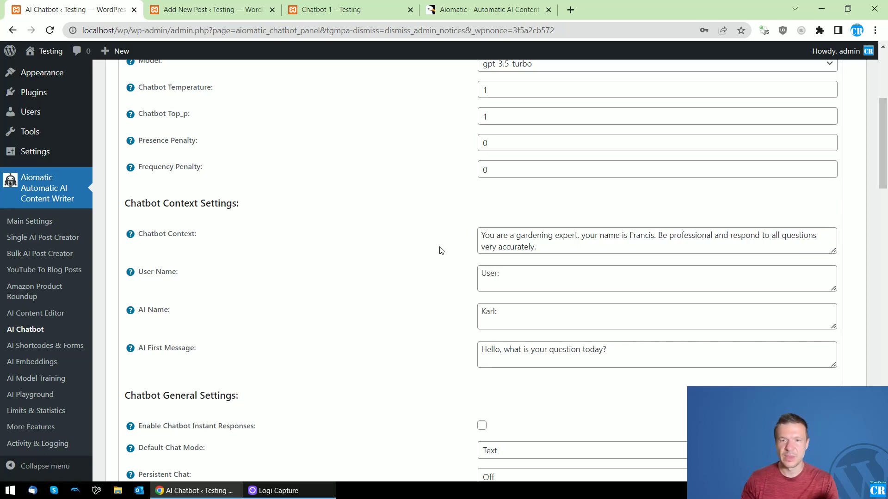
Set the AI Name to 'Francis:'.
double_click(638, 235)
key(ctrl+c)
triple_click(500, 311)
key(ctrl+v)
text(:)
click(418, 309)
Copy the Francis chatbot shortcode and go to the WordPress Posts list.
scroll(418, 309, down, 3)
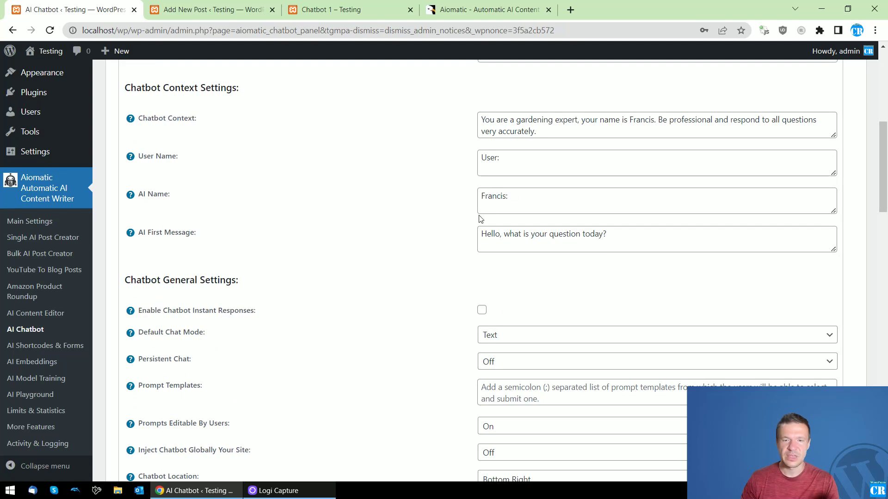
scroll(433, 260, down, 1)
scroll(432, 260, up, 2)
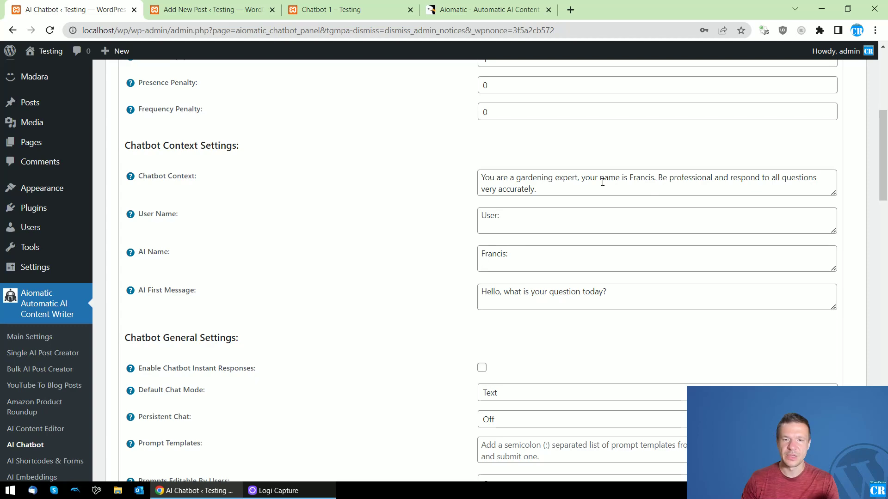
scroll(400, 290, down, 10)
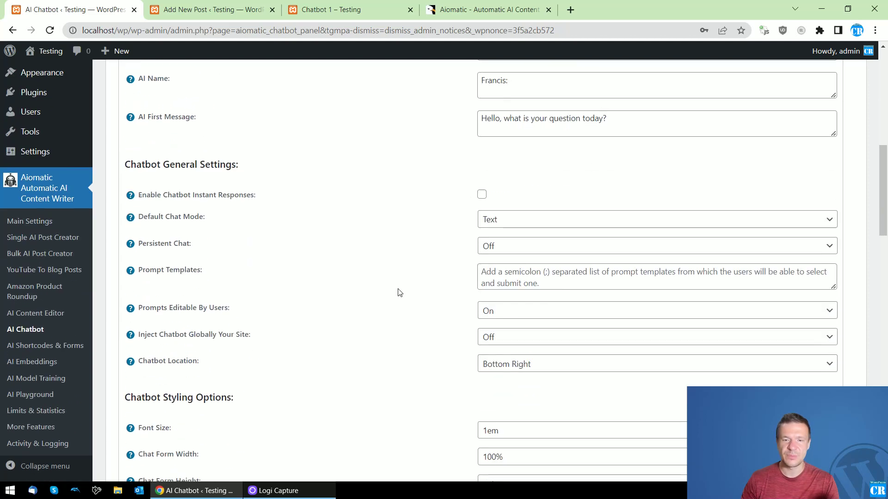
scroll(401, 290, up, 15)
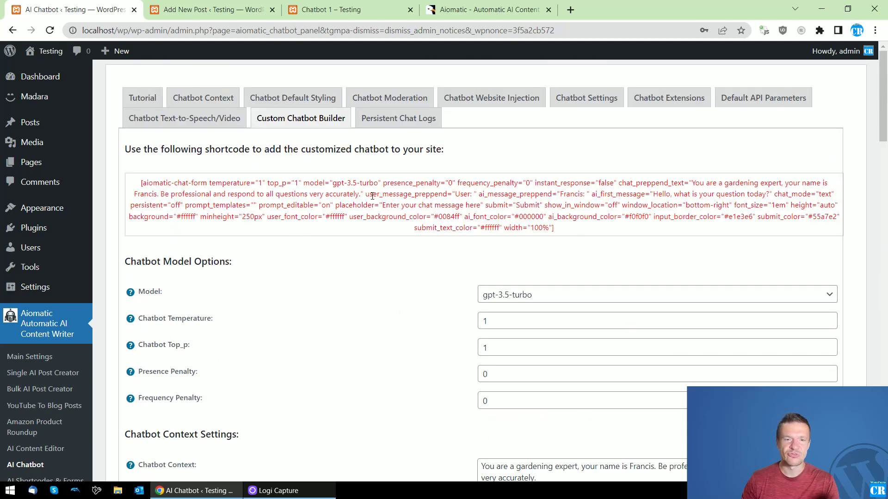
drag(142, 184, 579, 225)
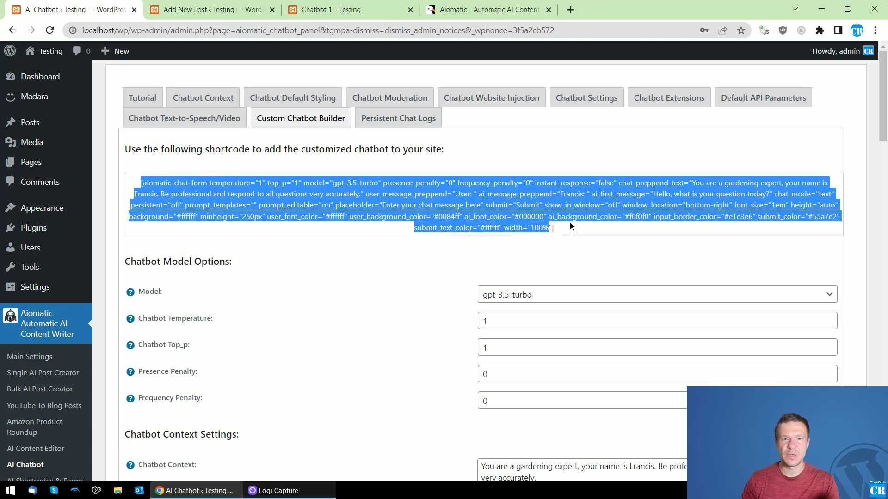
right_click(493, 209)
click(497, 214)
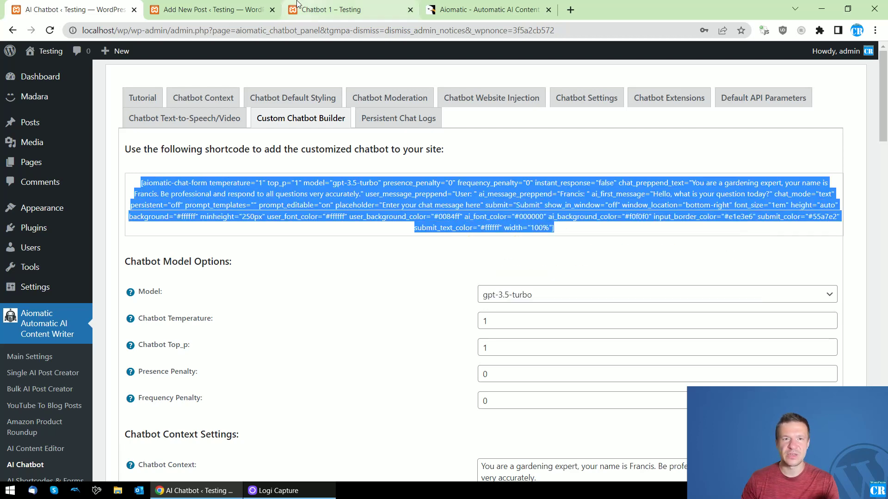
click(226, 3)
click(16, 62)
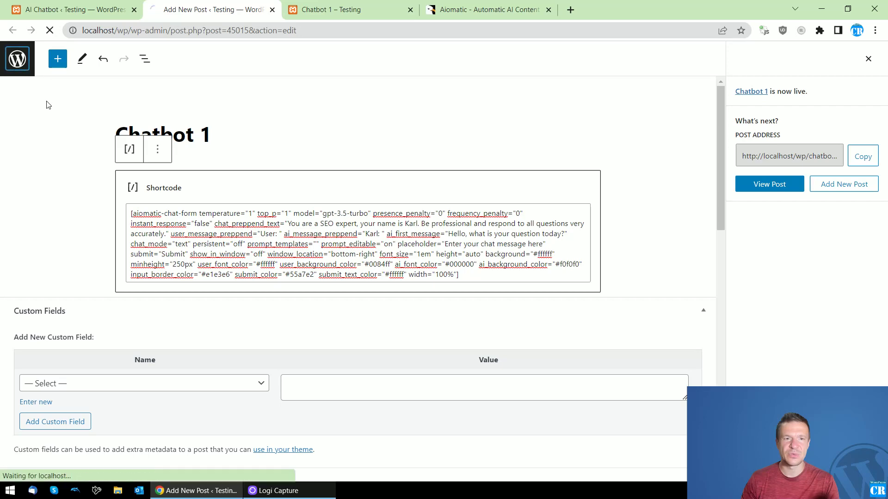
Start a new WordPress post titled 'Chatbot 2'.
click(154, 81)
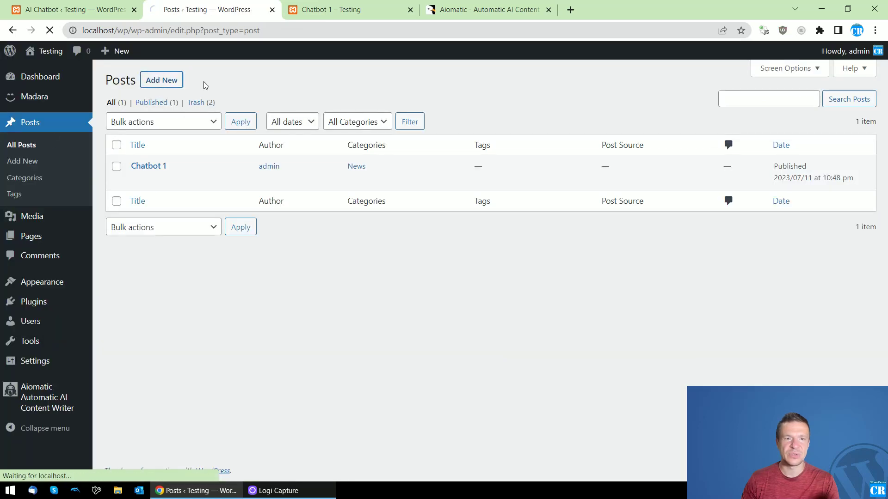
text(Caht)
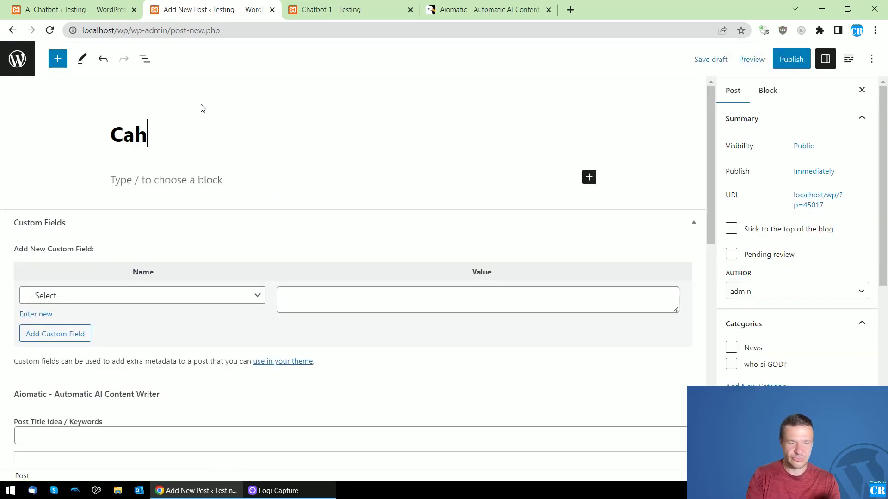
key(BackSpace)
key(BackSpace)
key(BackSpace)
text(hatbot 2)
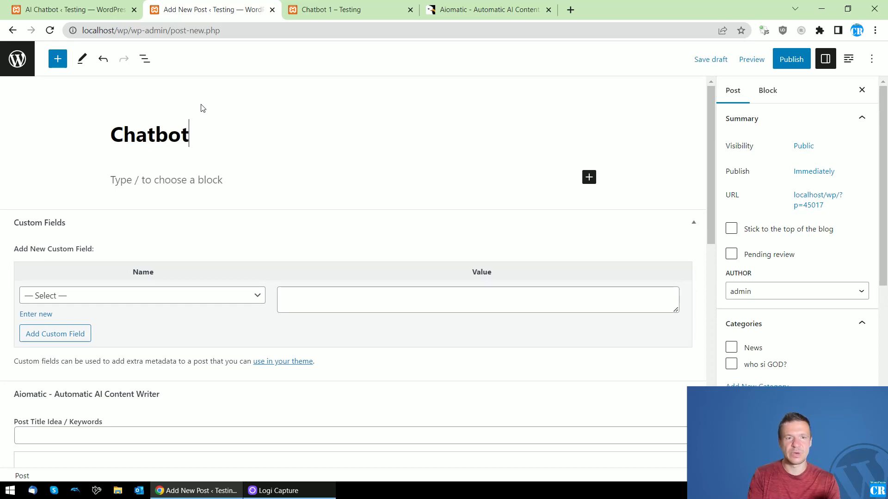
Add a Shortcode block holding the pasted gardening chatbot shortcode, then publish the post.
click(589, 177)
click(692, 261)
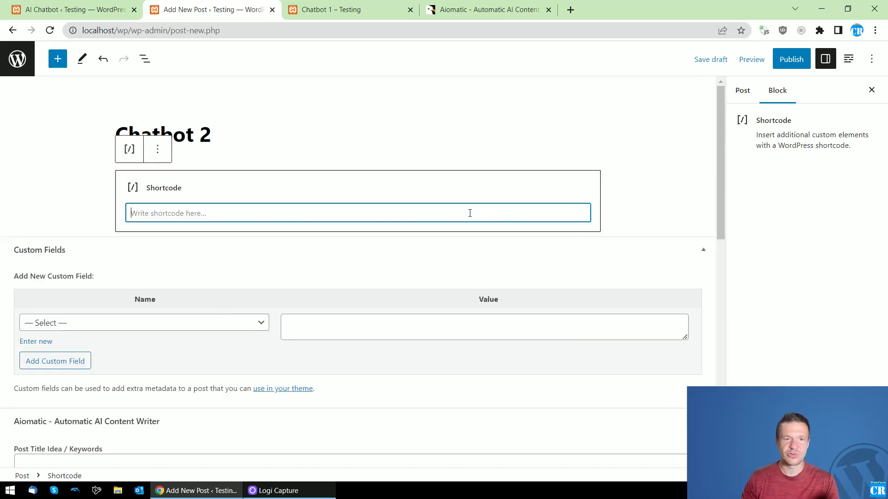
key(ctrl+v)
click(786, 60)
click(779, 62)
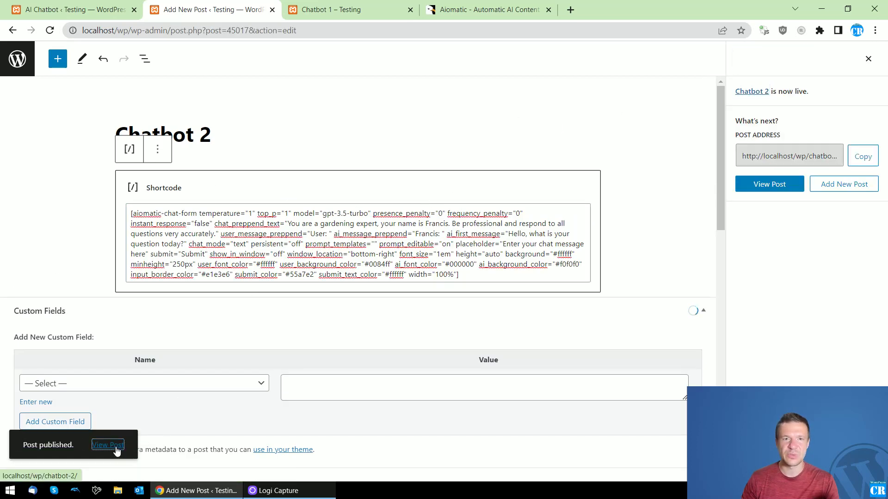
On the live Chatbot 2 post, ask the chatbot 'What is your name?' to confirm it answers as Francis.
middle_click(115, 446)
click(331, 14)
scroll(180, 264, down, 2)
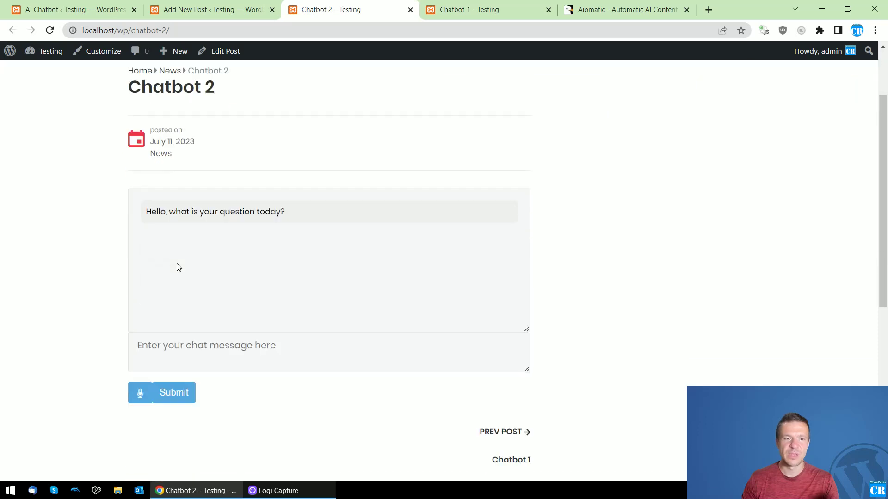
click(207, 323)
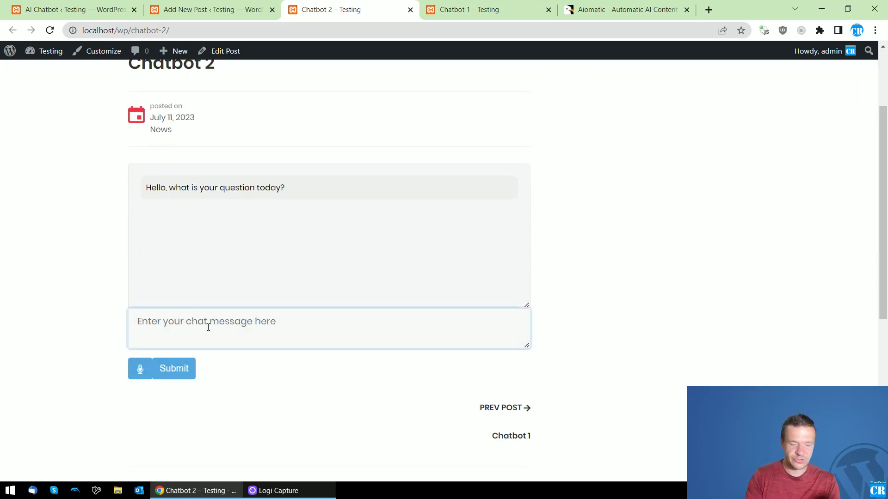
text(What ui)
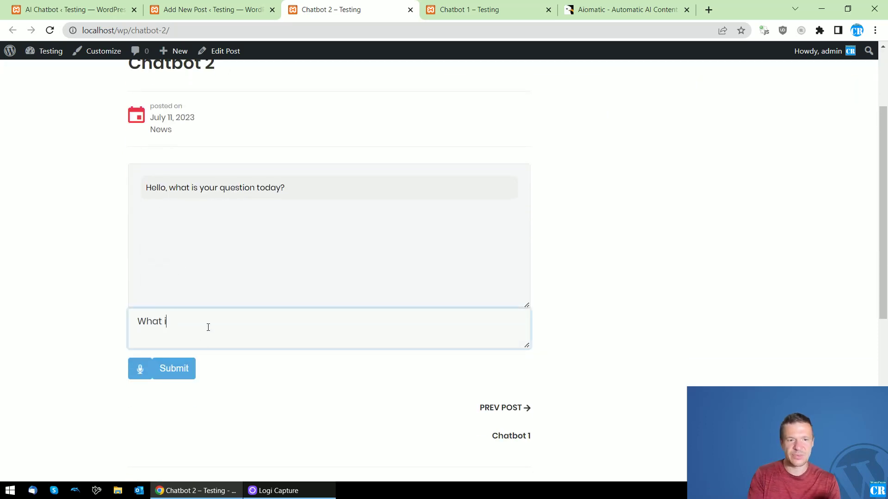
text( your name?)
key(Return)
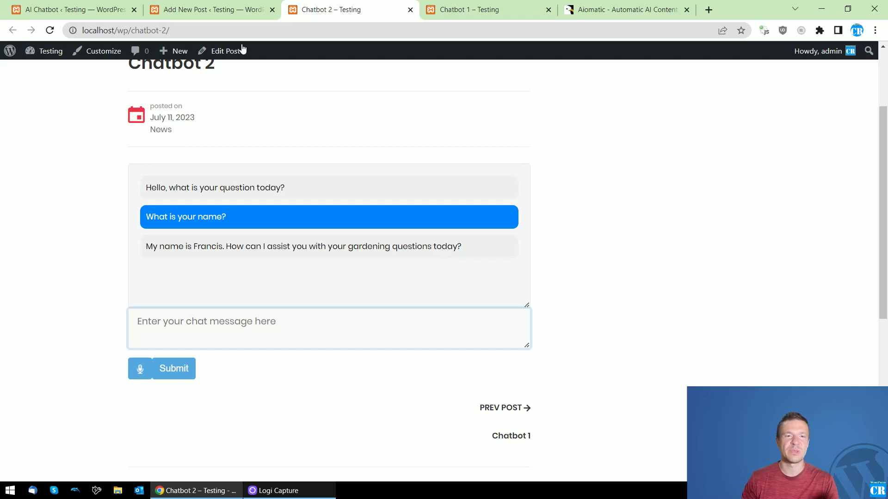
Compare the Chatbot 2 pages with the chatbot builder and review its Chatbot Context setting.
click(213, 4)
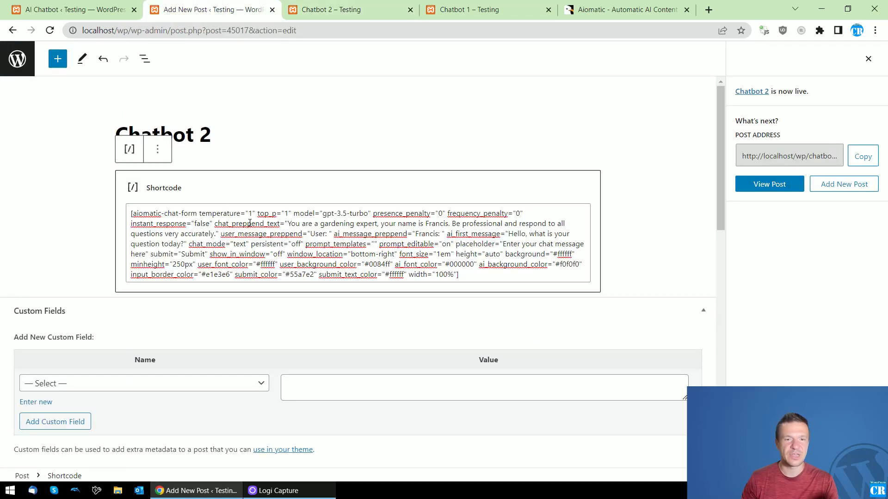
click(78, 9)
click(239, 233)
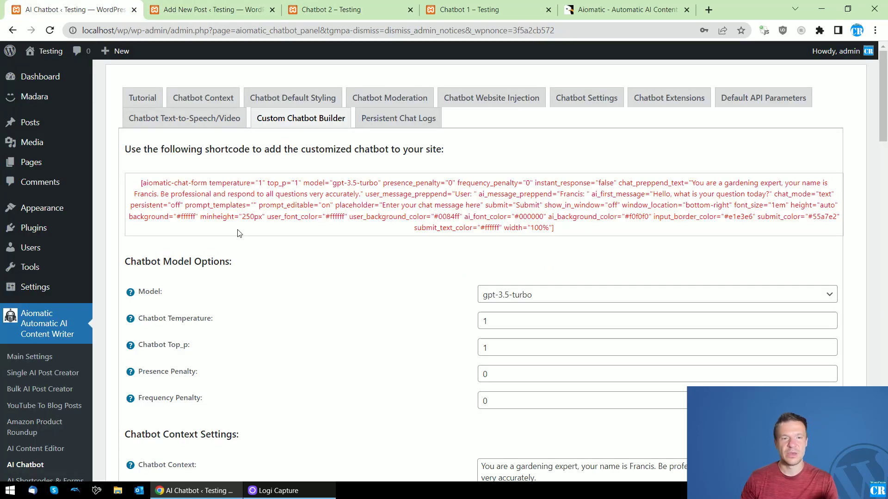
click(344, 6)
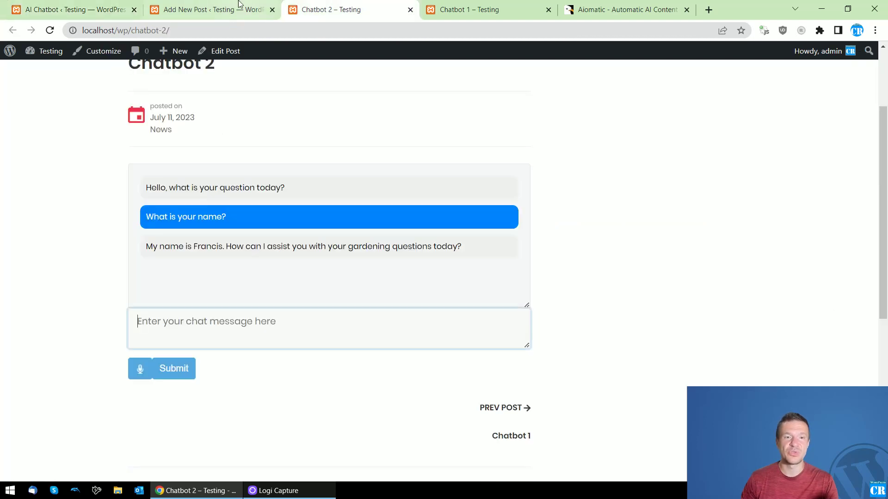
click(216, 5)
click(72, 5)
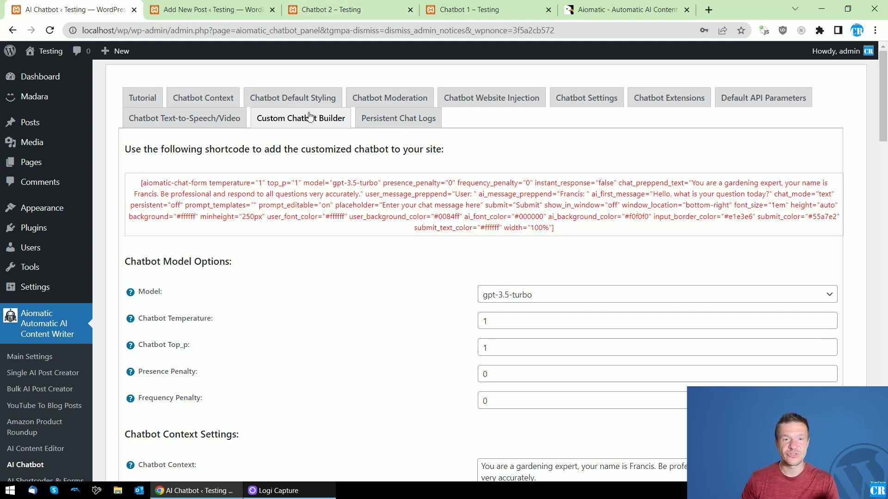
scroll(252, 259, down, 5)
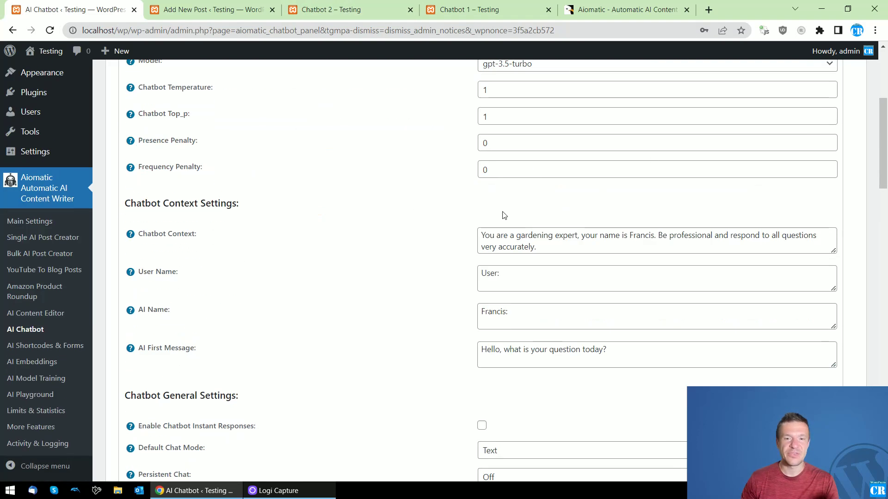
scroll(501, 218, down, 5)
scroll(446, 286, up, 6)
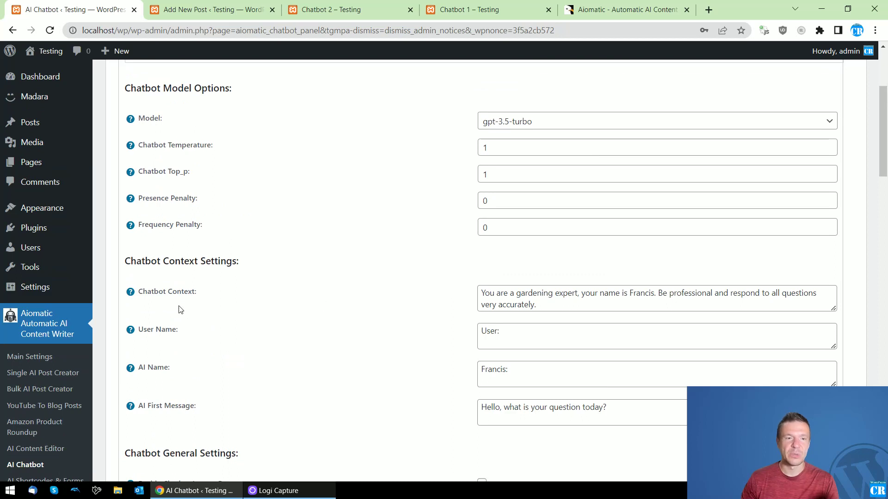
drag(138, 291, 187, 291)
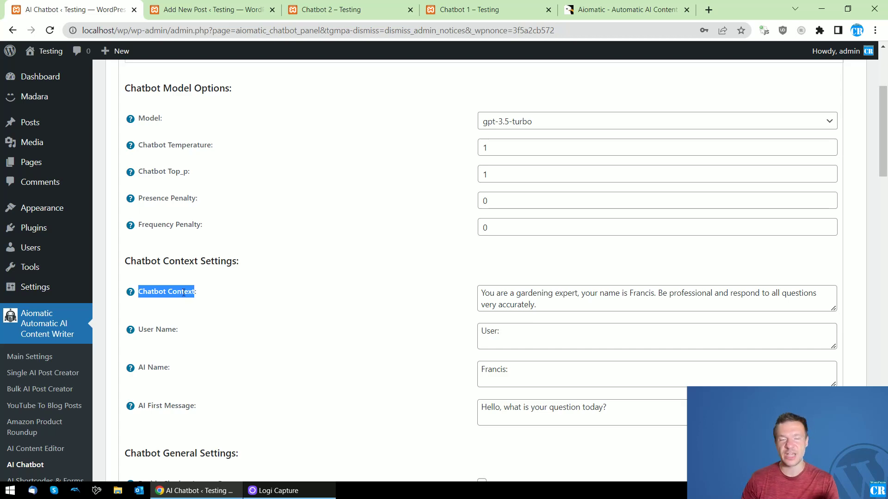
scroll(420, 343, up, 4)
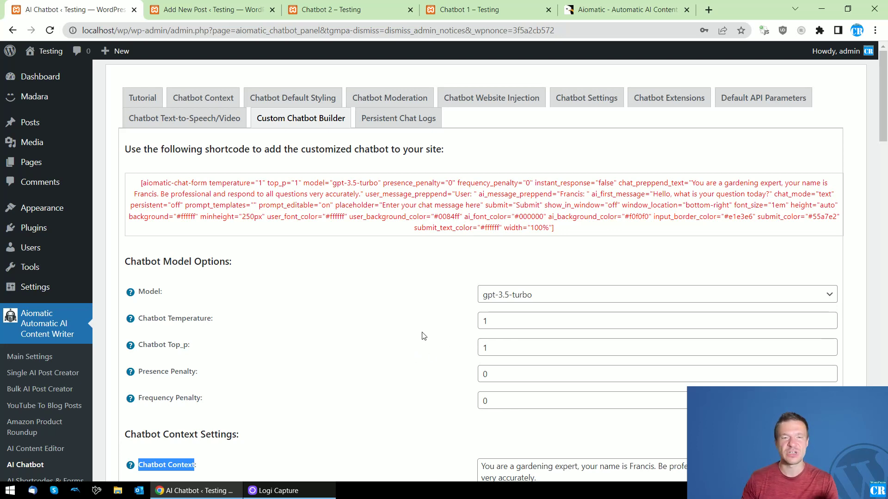
Select the full gardening chatbot shortcode, then bring up the Chatbot Website Injection settings.
click(229, 7)
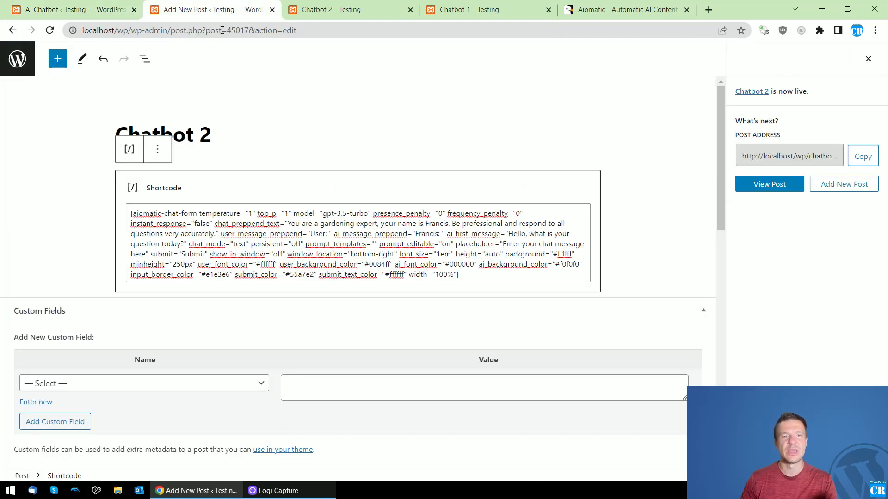
click(113, 6)
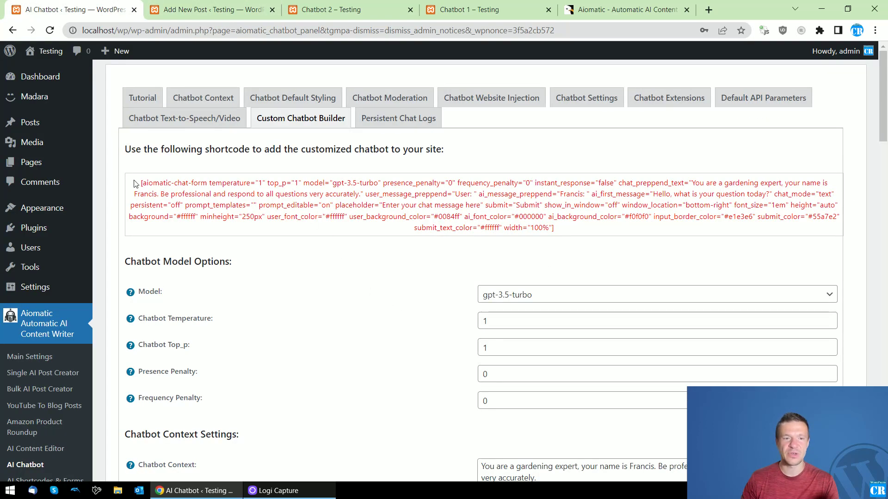
drag(137, 182, 587, 233)
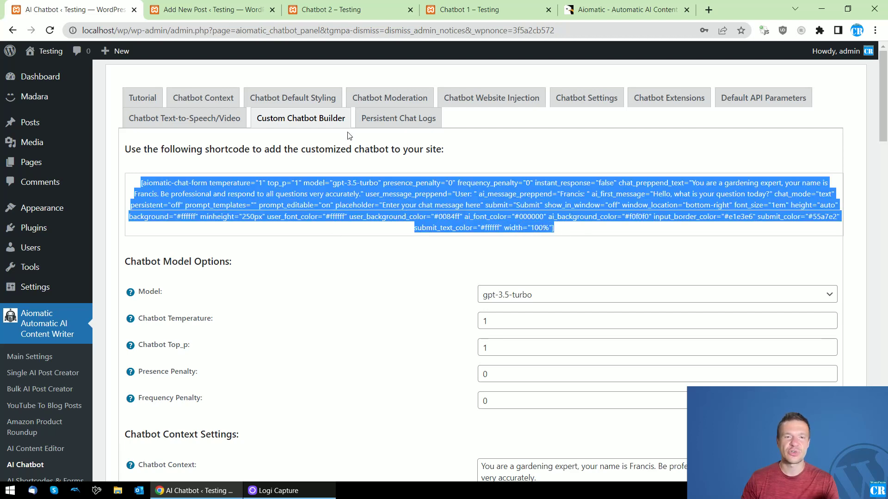
click(253, 5)
click(74, 9)
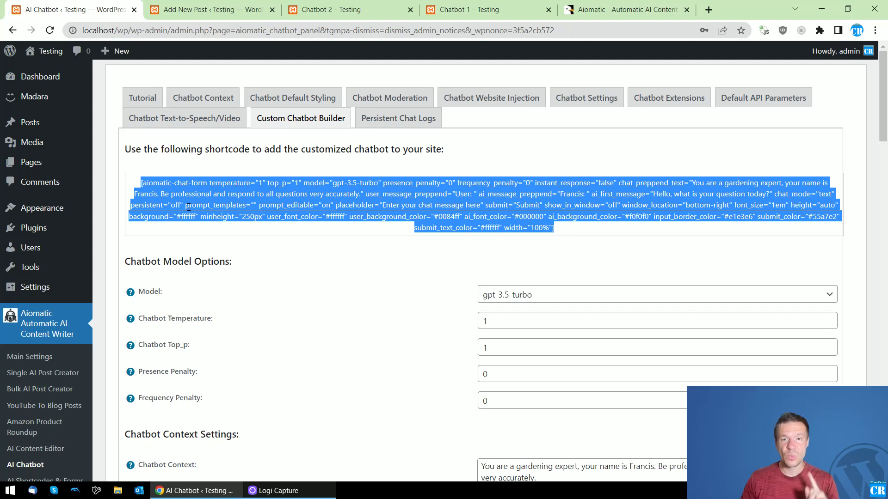
click(488, 97)
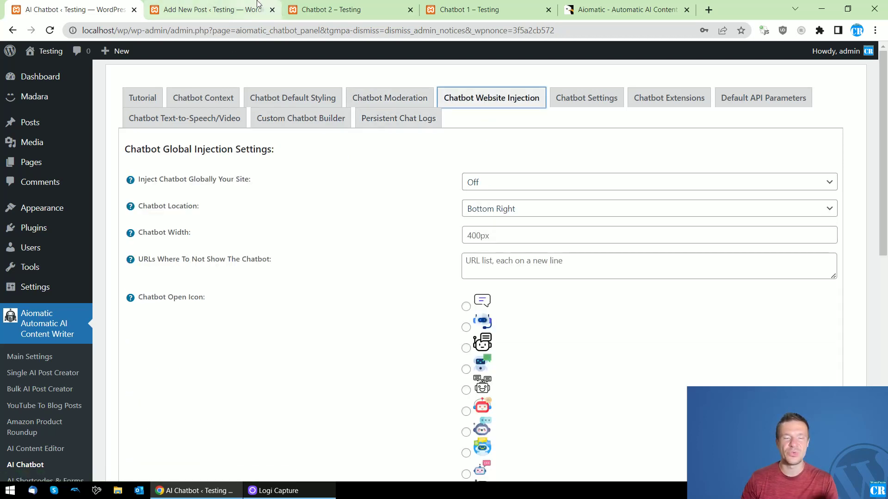
Keep the Inject Chatbot Globally setting at Off.
click(233, 9)
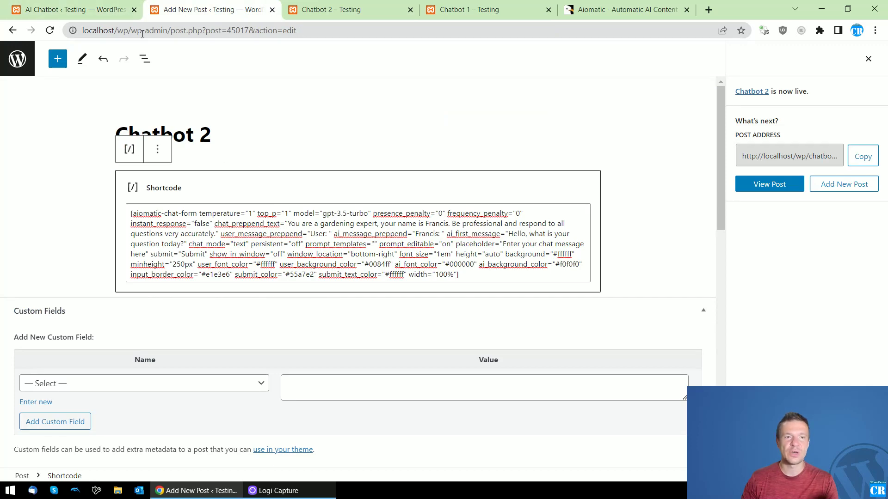
click(118, 4)
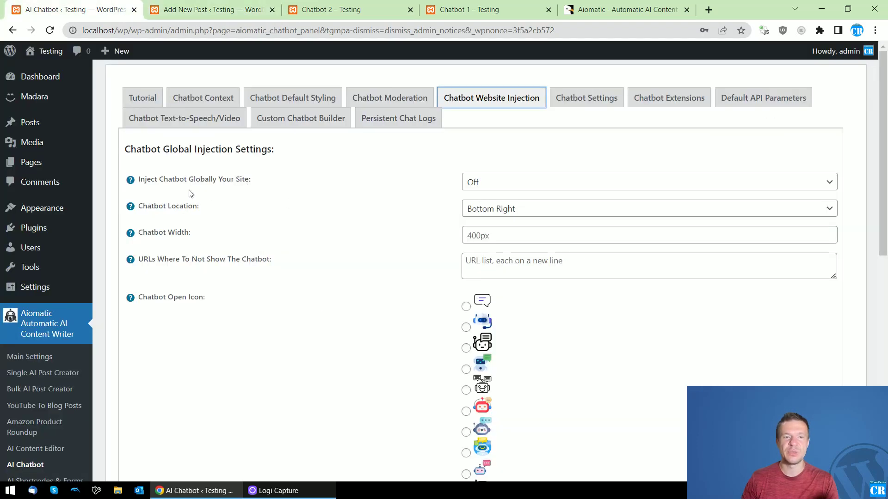
drag(139, 180, 249, 182)
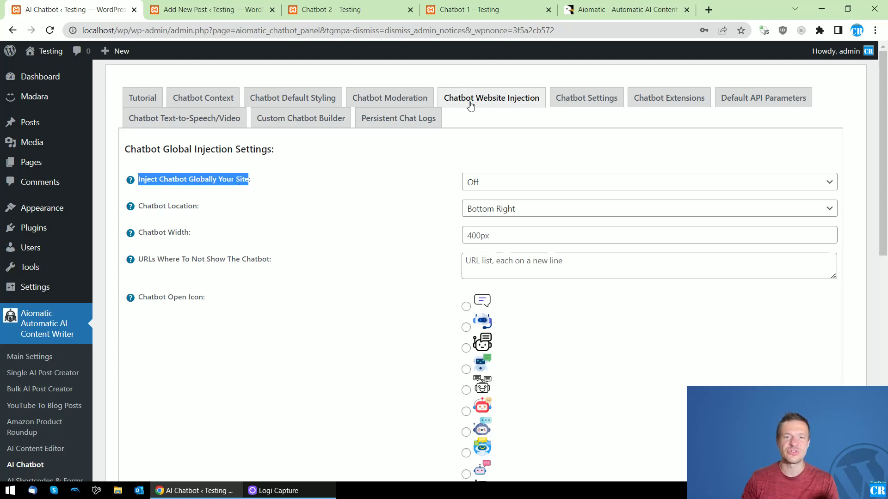
click(489, 182)
click(483, 181)
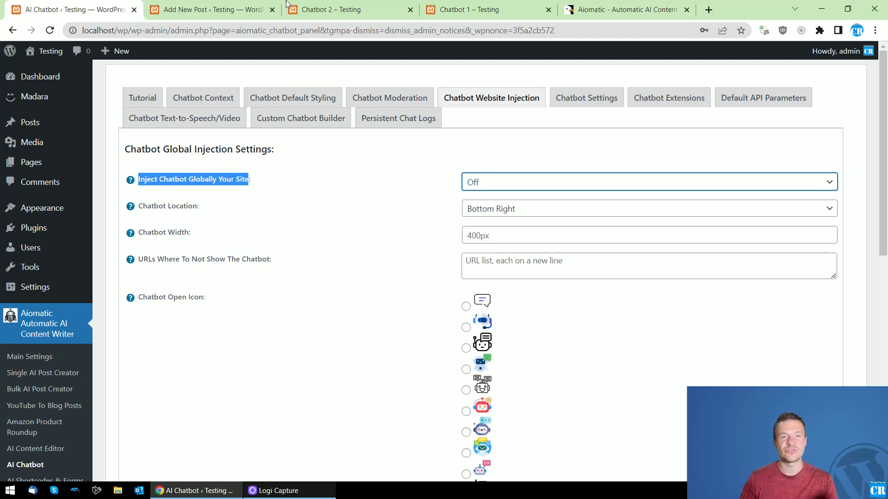
Check the live Chatbot 2 chat page against the chatbot injection settings.
click(233, 5)
click(320, 9)
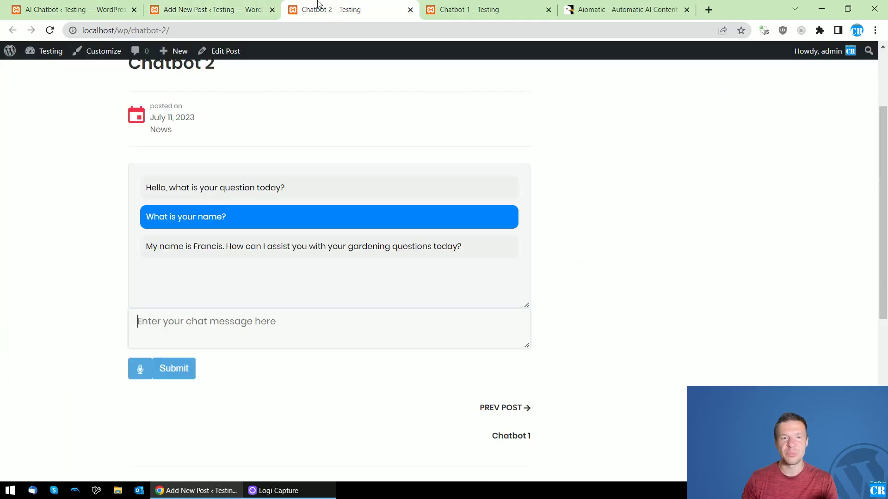
click(78, 10)
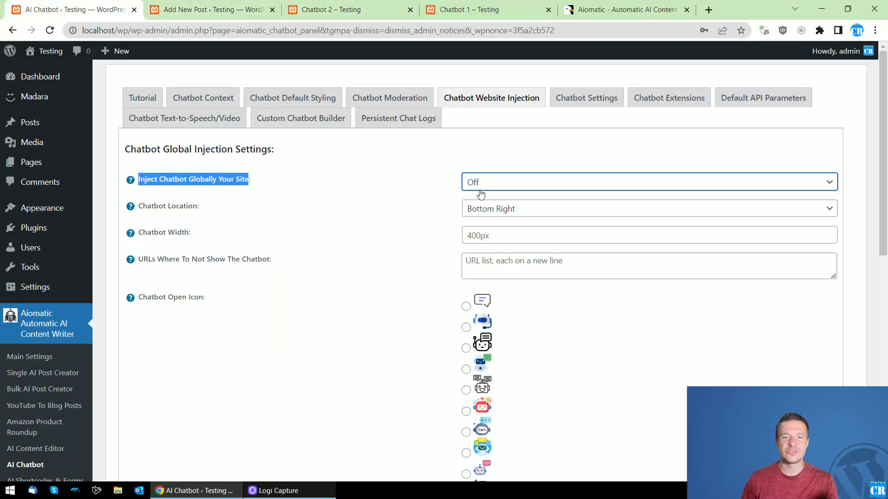
click(357, 7)
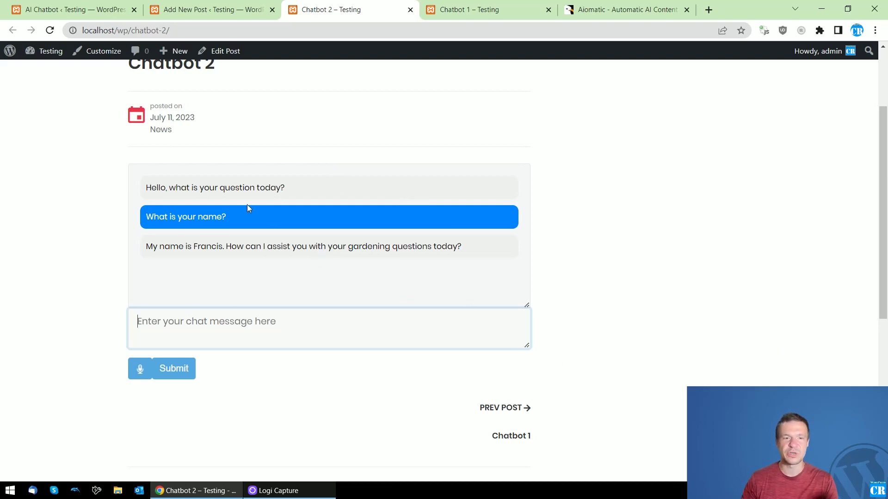
click(74, 9)
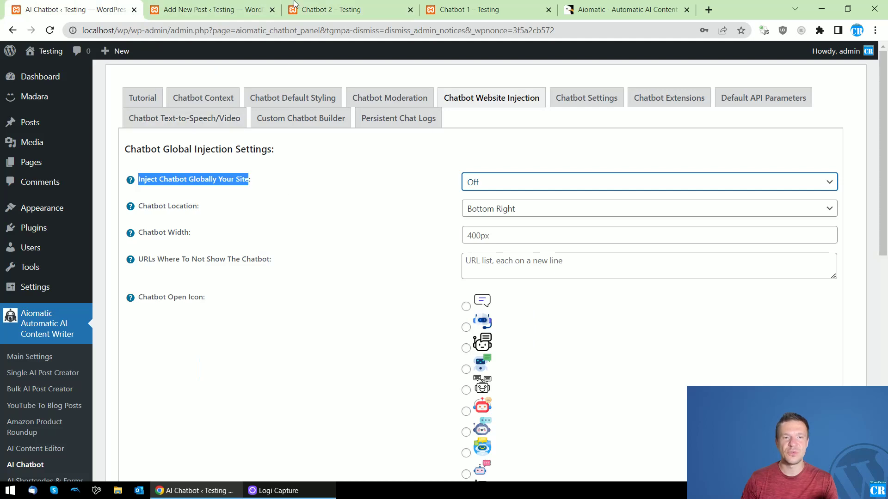
click(330, 7)
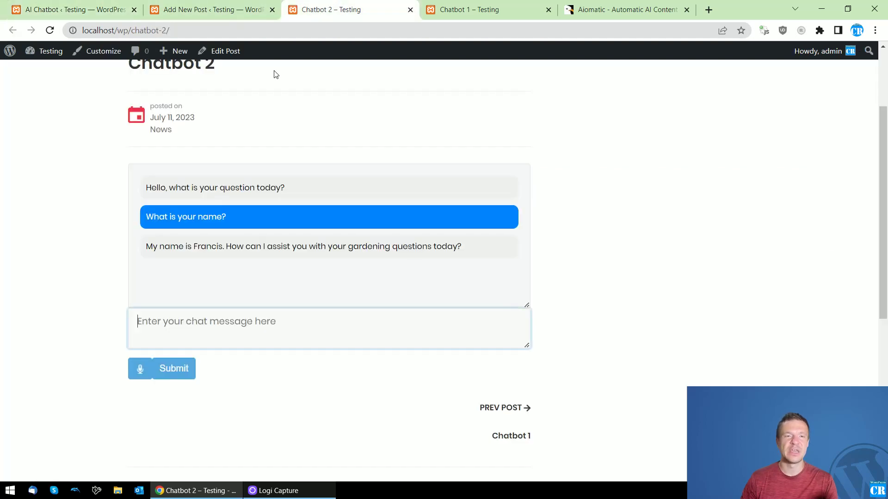
click(183, 8)
Reconfirm global injection is Off and make the excluded URLs box taller.
click(74, 9)
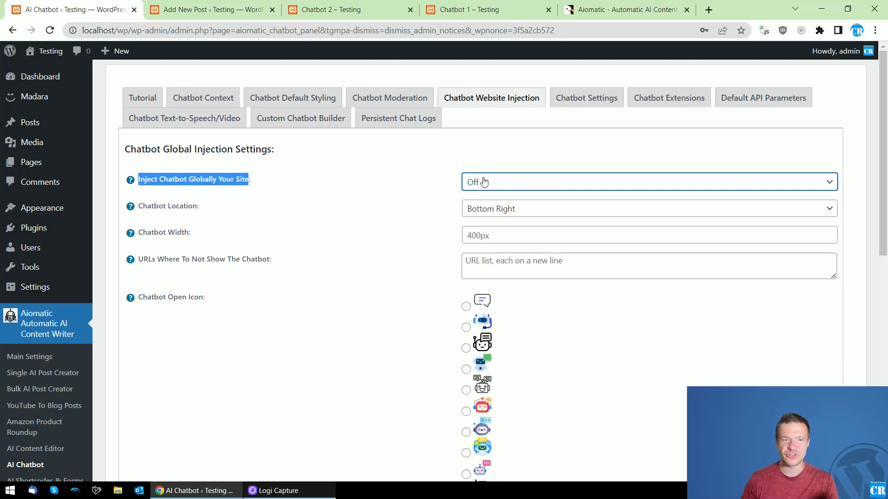
click(469, 185)
click(469, 185)
drag(140, 259, 270, 259)
click(771, 278)
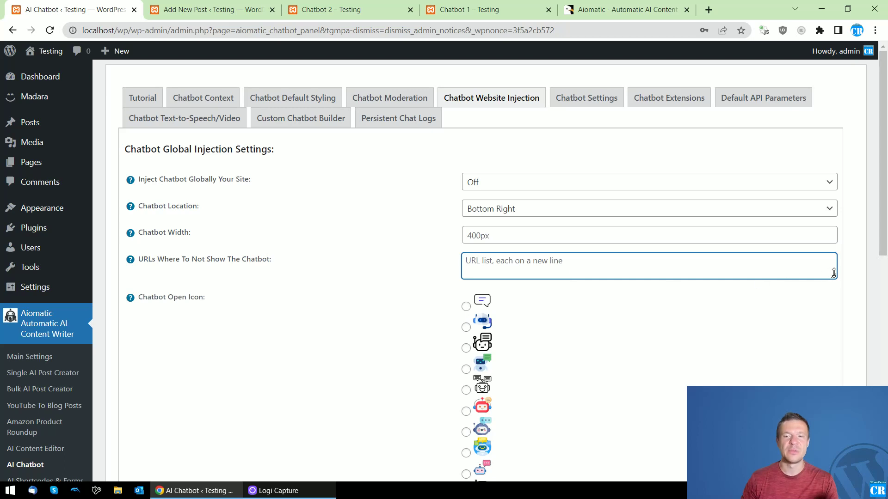
drag(834, 273, 834, 328)
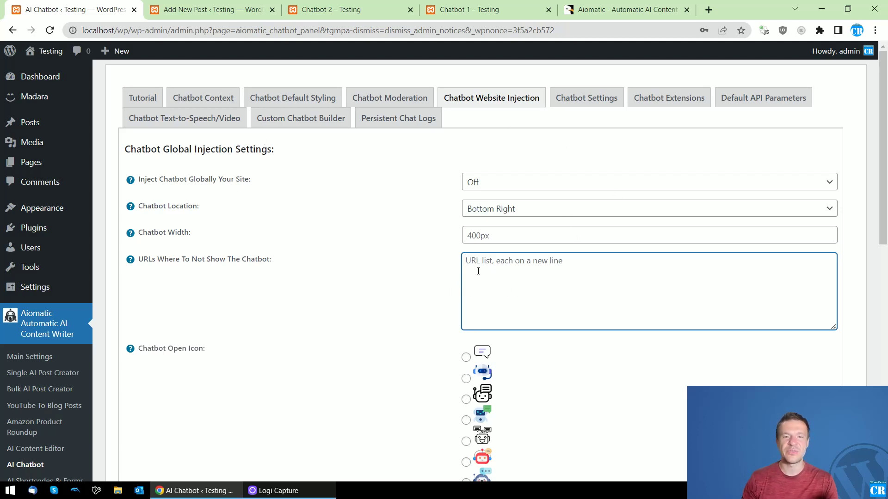
click(222, 9)
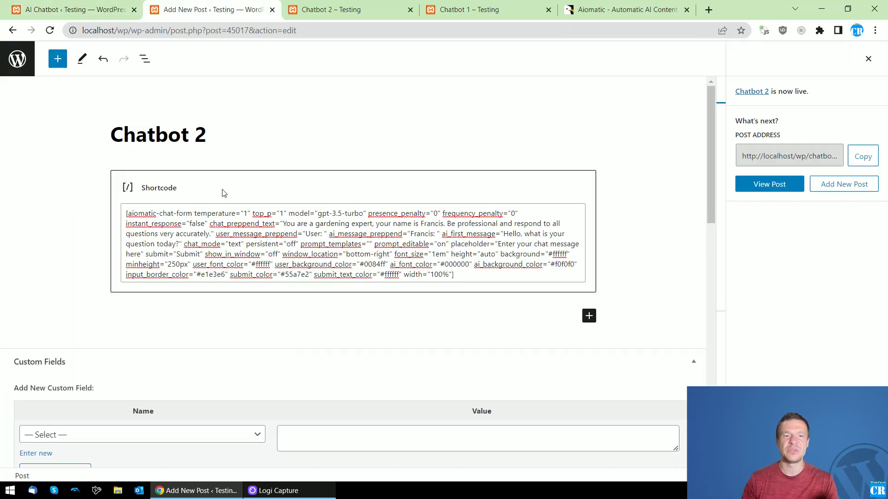
click(290, 258)
key(ctrl+a)
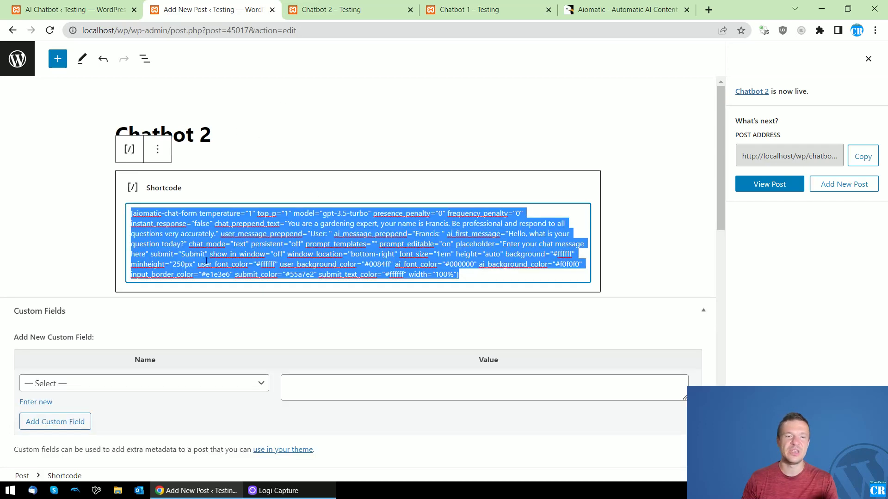
click(107, 9)
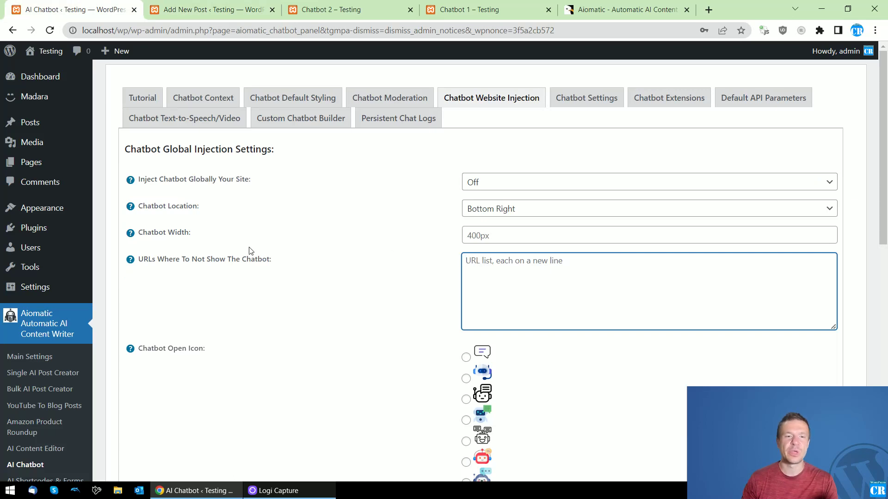
drag(160, 259, 272, 260)
click(467, 261)
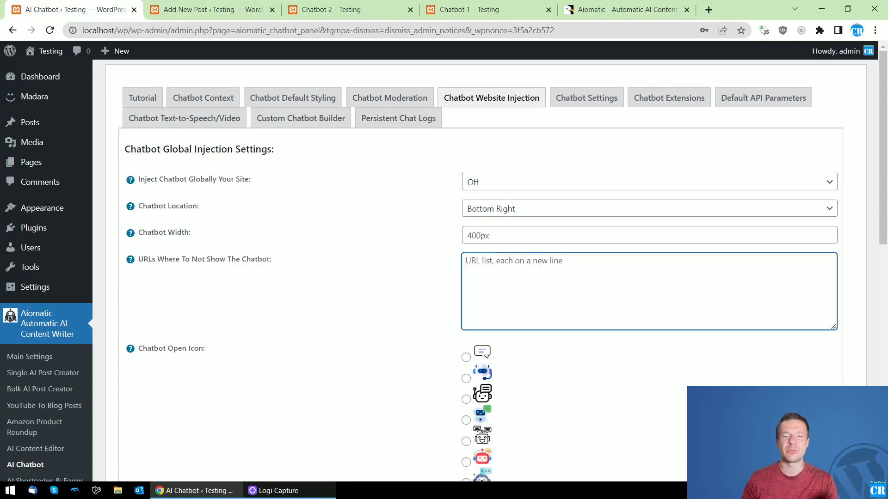
drag(164, 260, 269, 260)
click(561, 285)
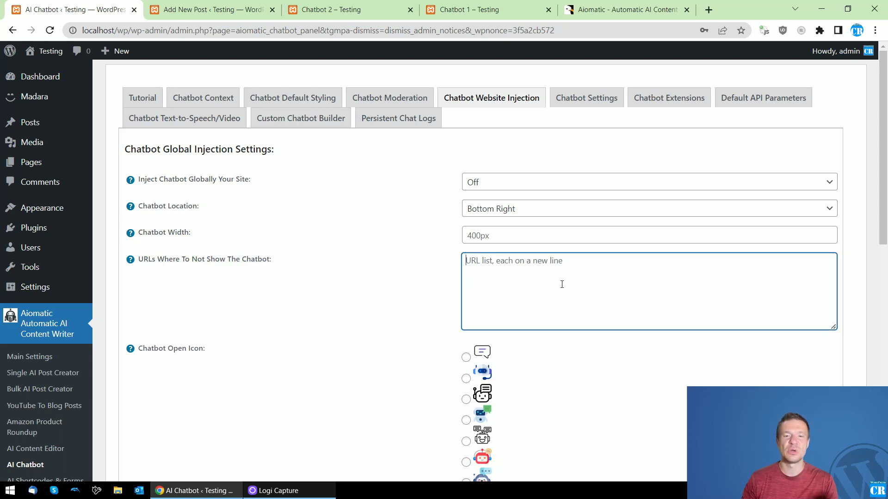
click(166, 6)
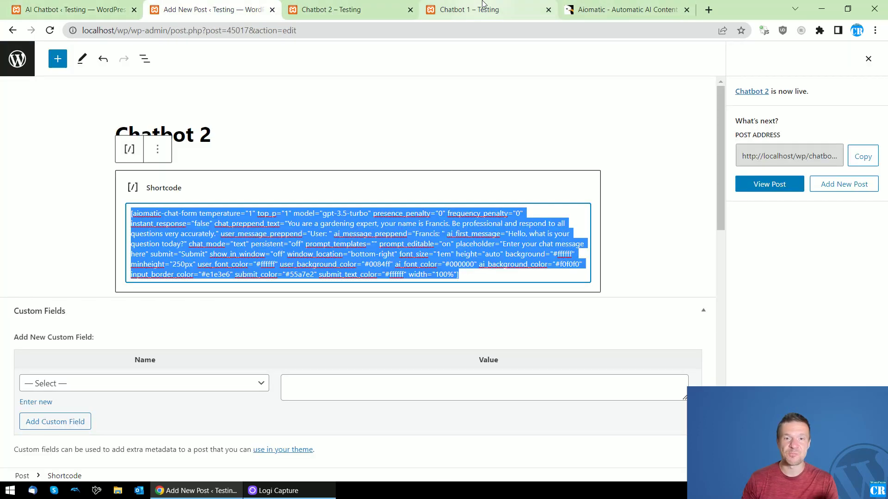
click(355, 6)
click(452, 7)
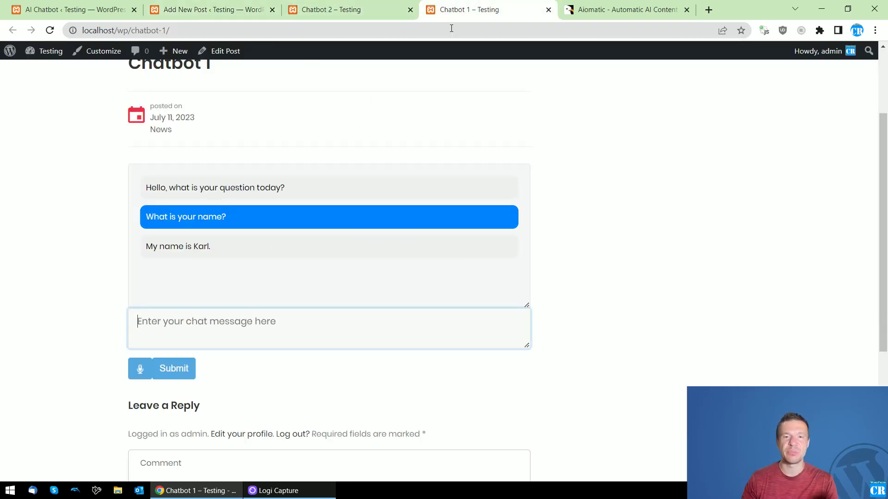
click(362, 7)
click(470, 8)
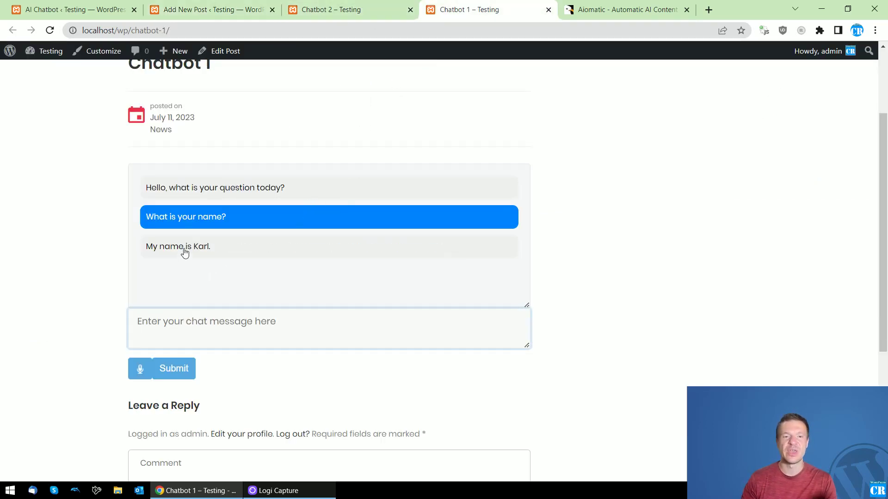
click(390, 7)
click(528, 5)
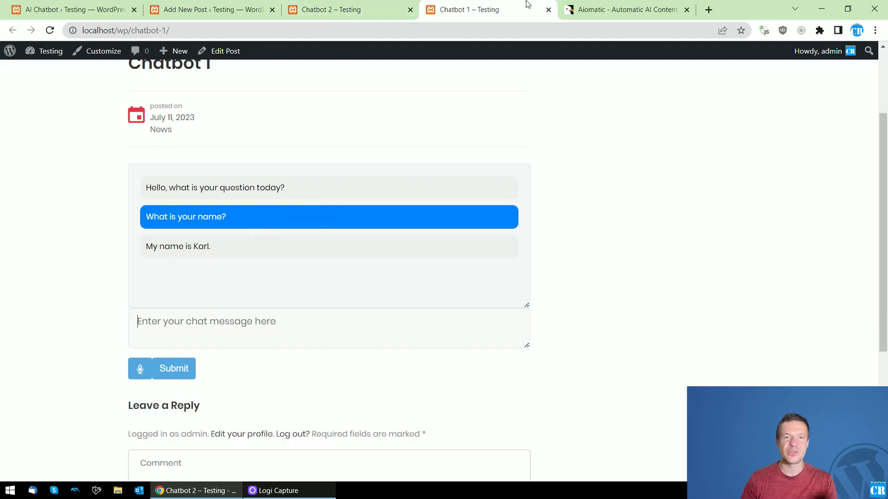
click(204, 10)
click(95, 6)
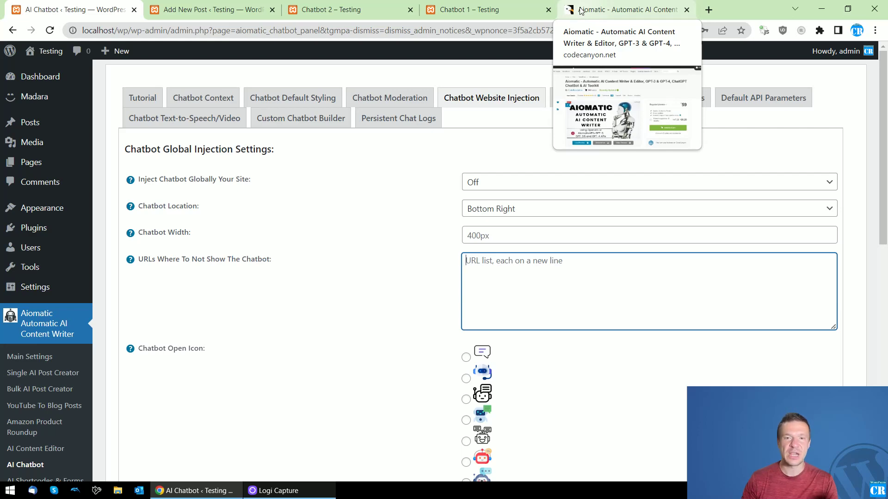
Bring up the Aiomatic CodeCanyon page showing the $59 Regular License and 840 sales.
click(580, 11)
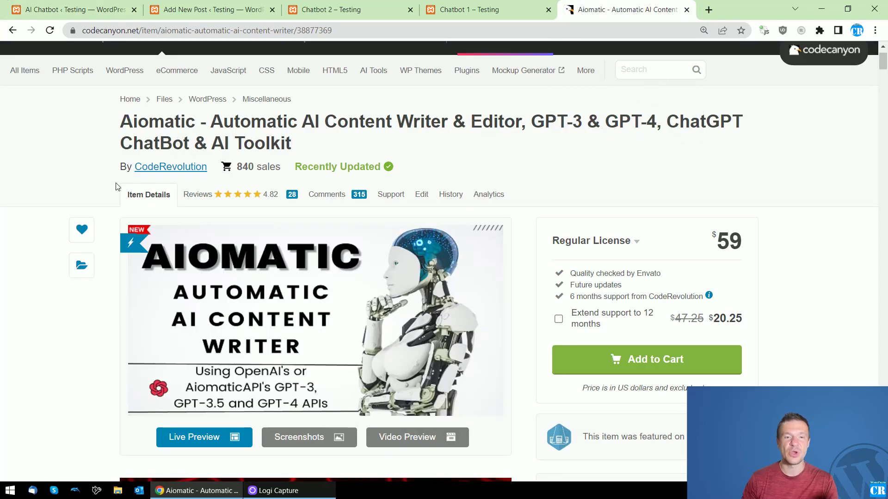